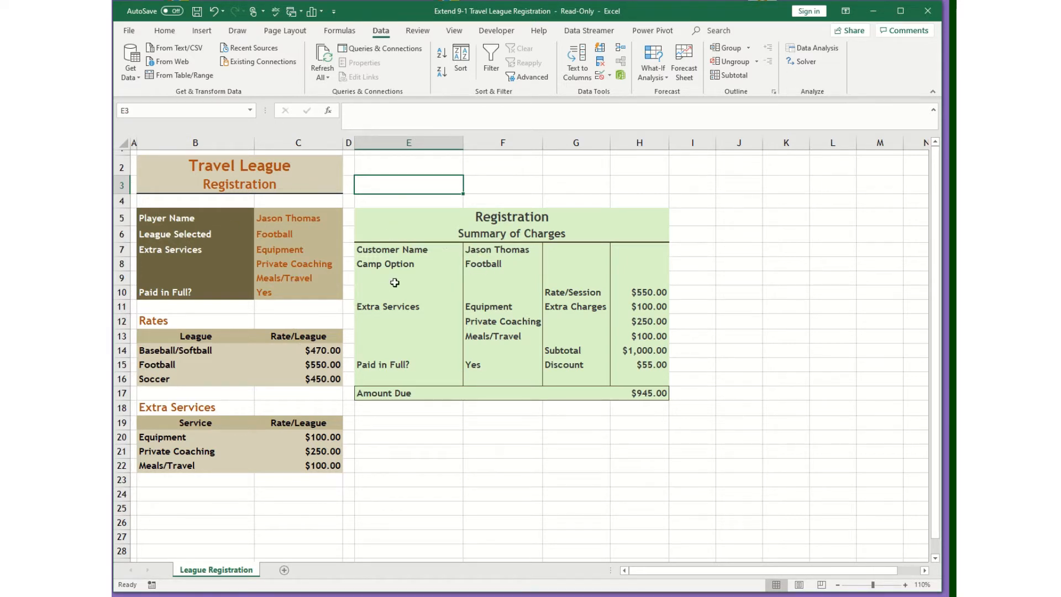
Step: Examine the registration input cells and the reference formulas behind the extra services and camp option in the charges summary
left_click(319, 218)
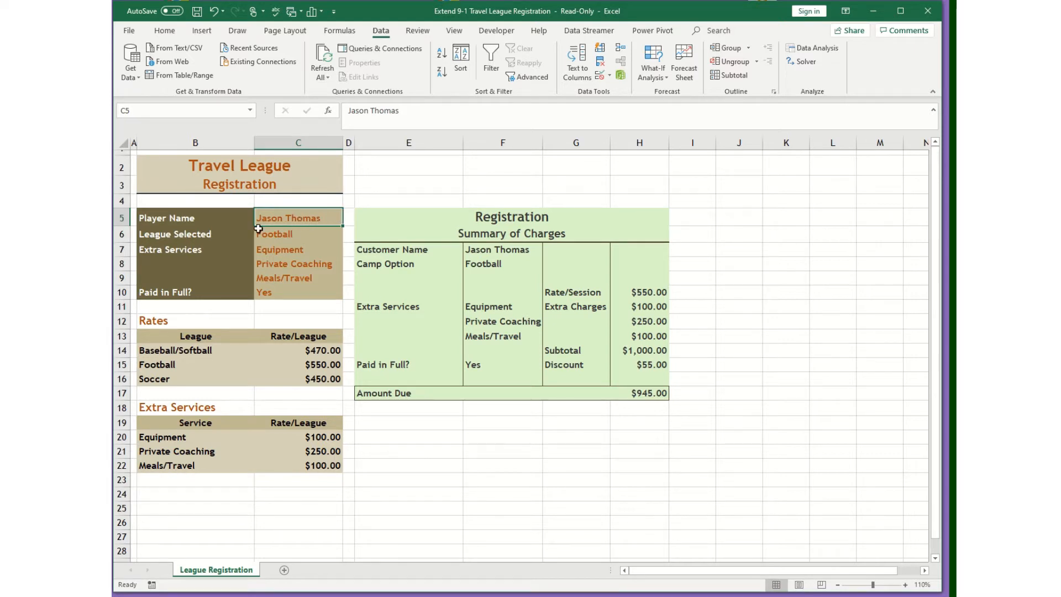
left_click(293, 233)
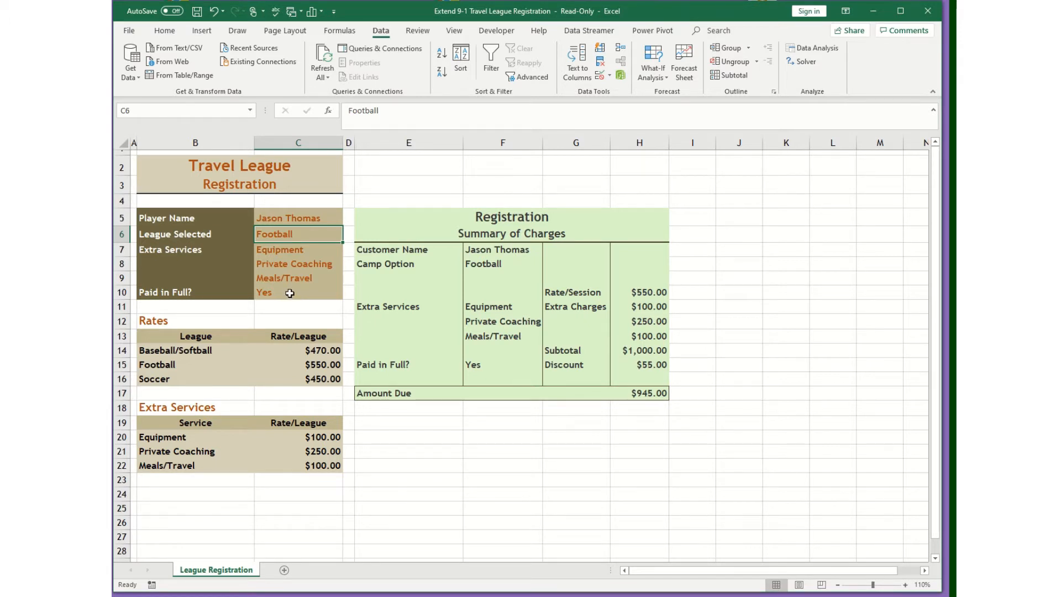
left_click(501, 310)
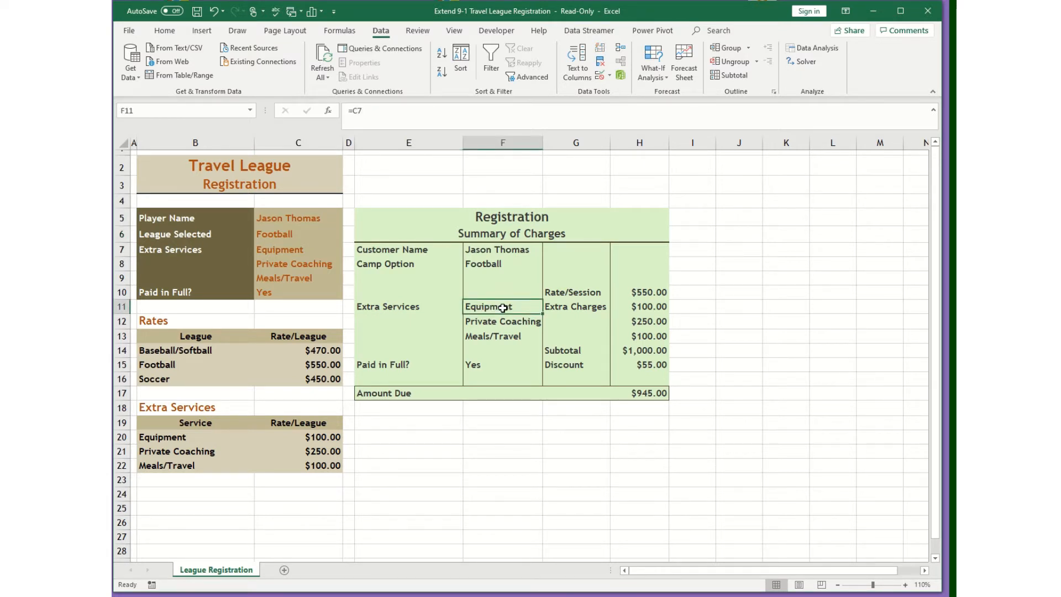
double_click(502, 307)
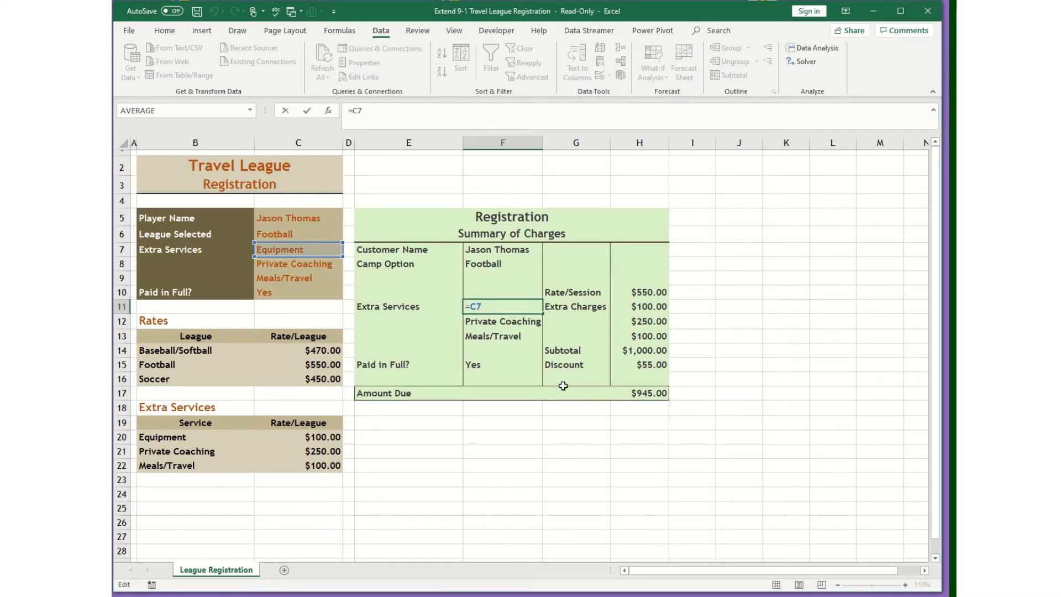
key("ctrl+Return")
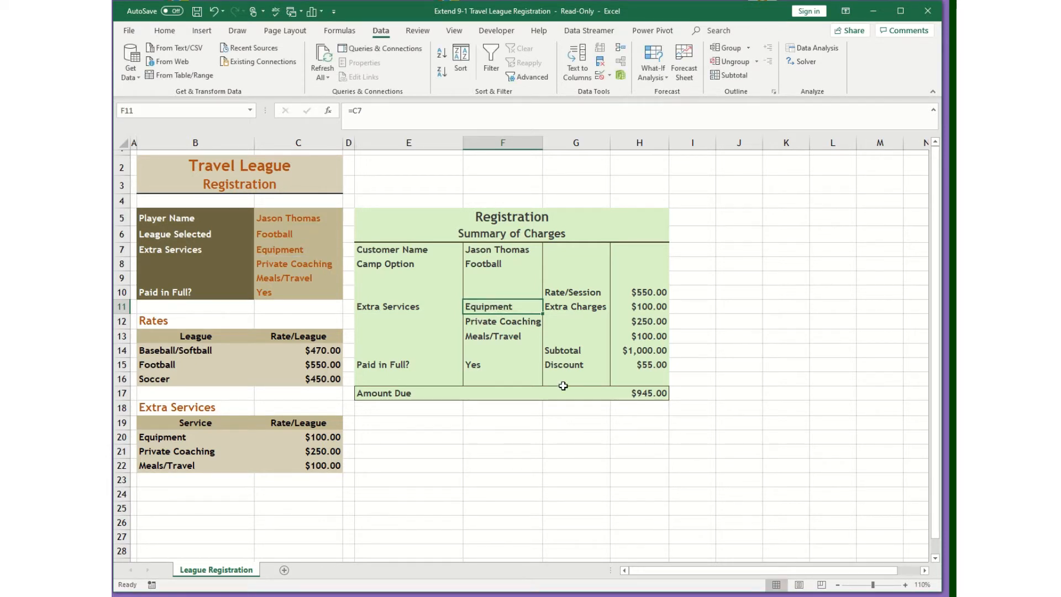
double_click(497, 322)
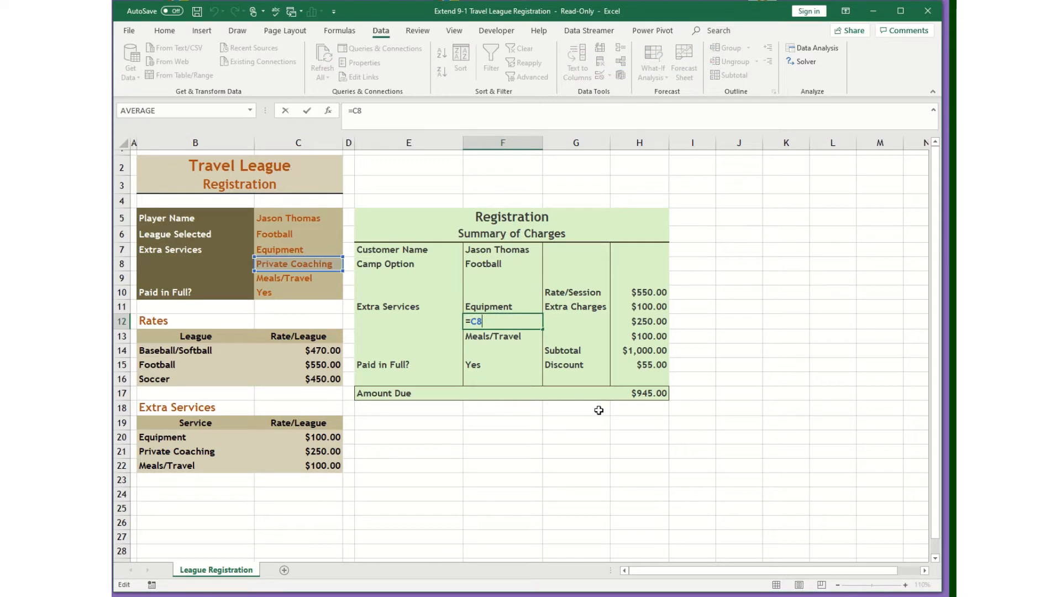
key("ctrl+Return")
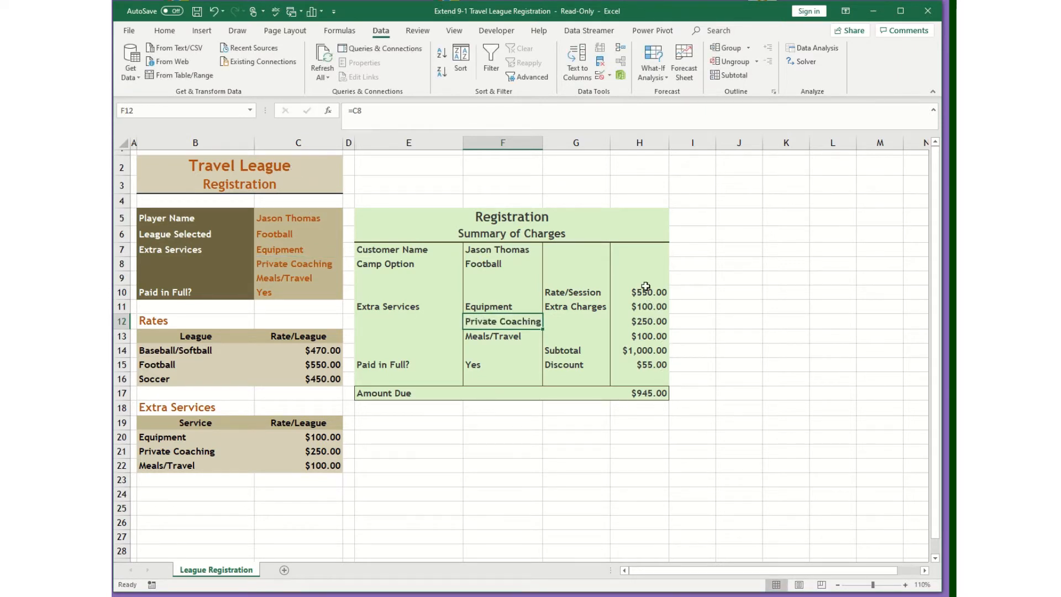
left_click(489, 264)
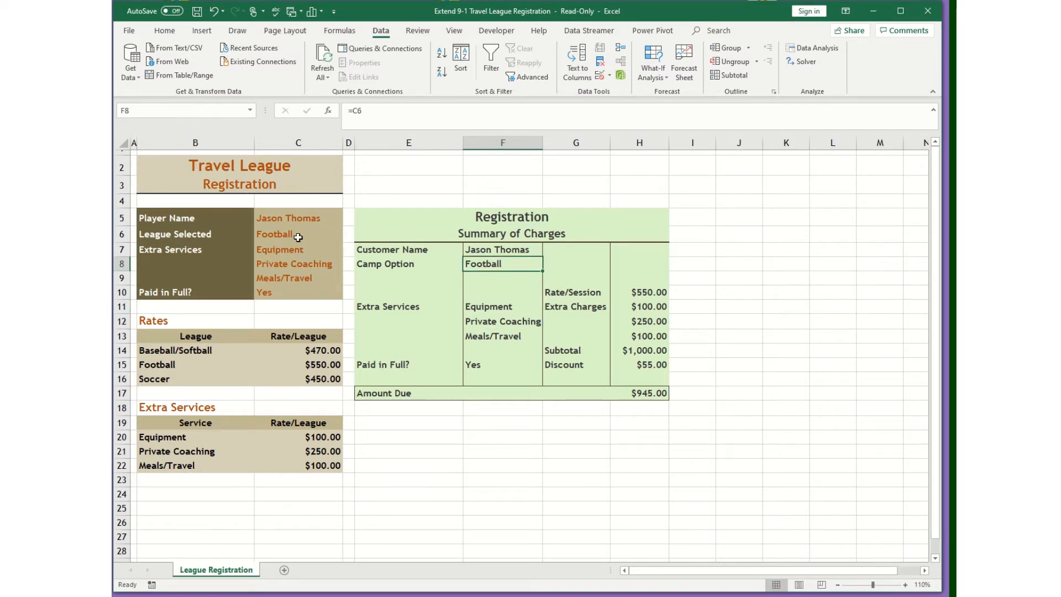
Step: Examine the lookup formulas for the session rate in H10 and the first extra charge in H11, including its referenced cell F11
left_click(643, 292)
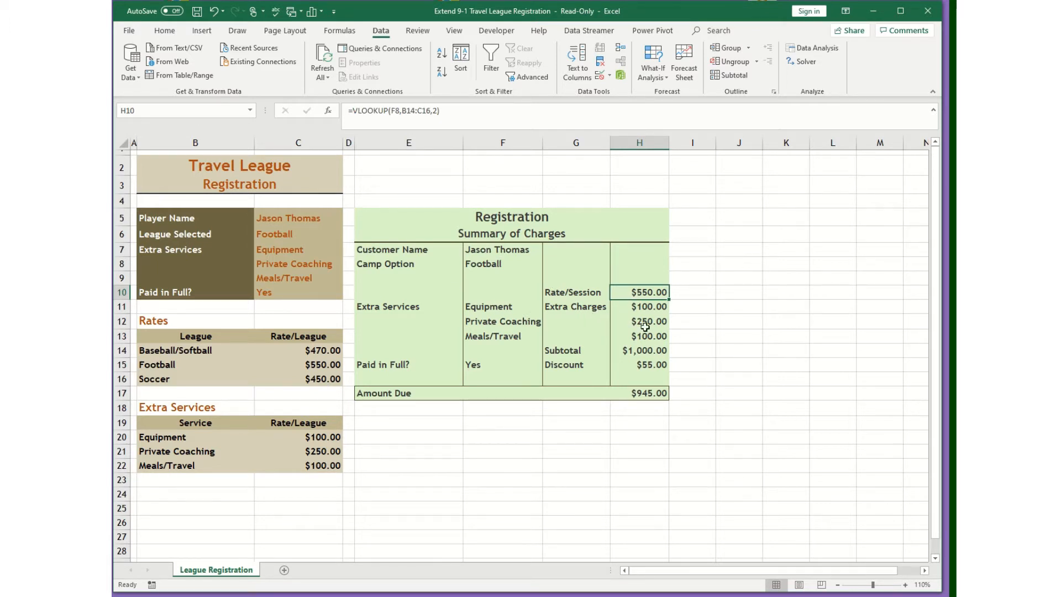
left_click(638, 307)
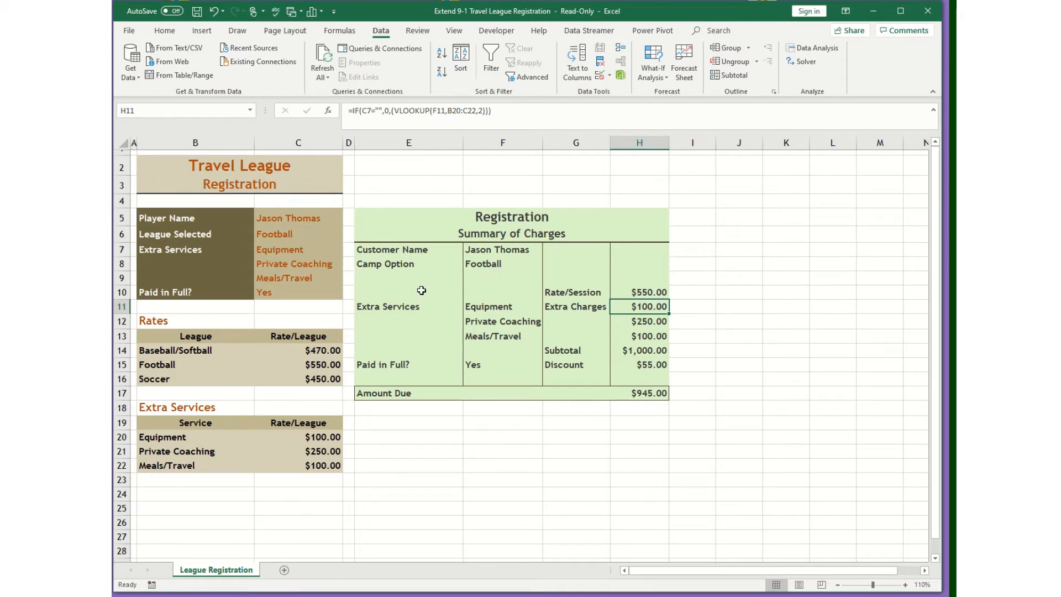
left_click(485, 308)
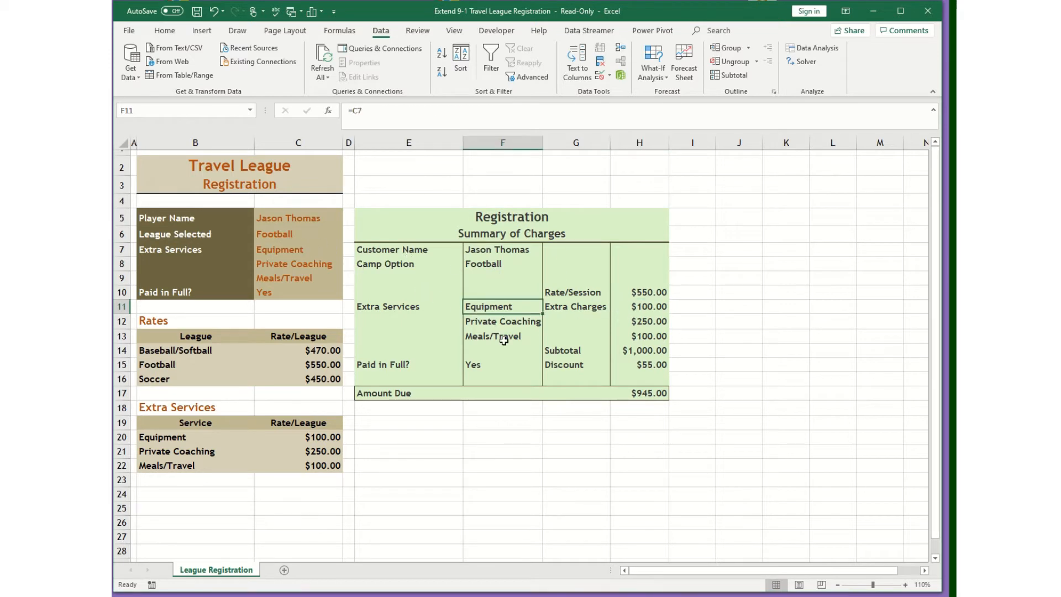
left_click(647, 311)
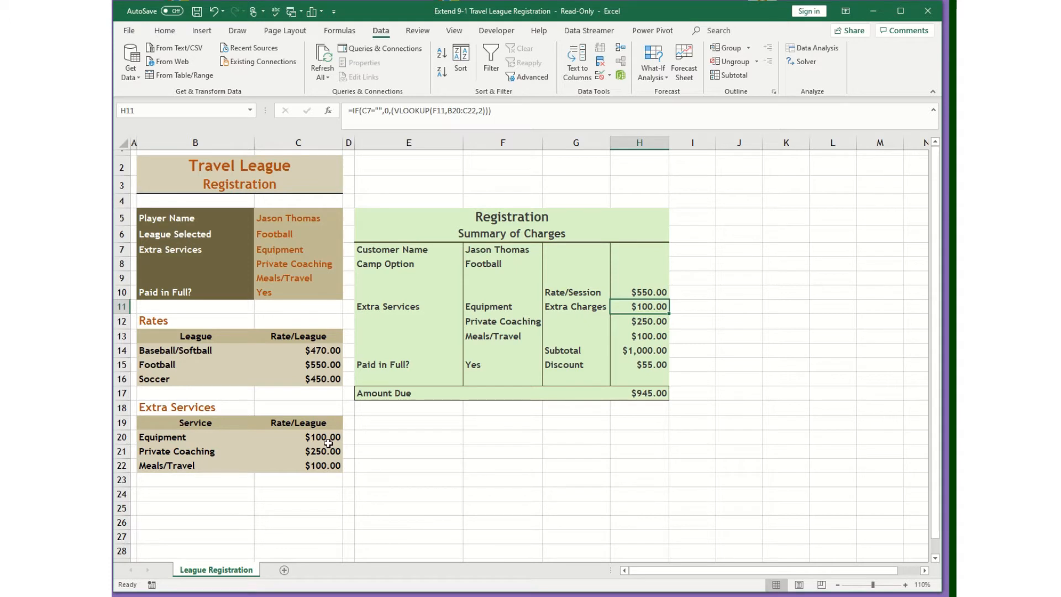
Step: Clear the Private Coaching entry from cell C8 in the Extra Services inputs
left_click(287, 250)
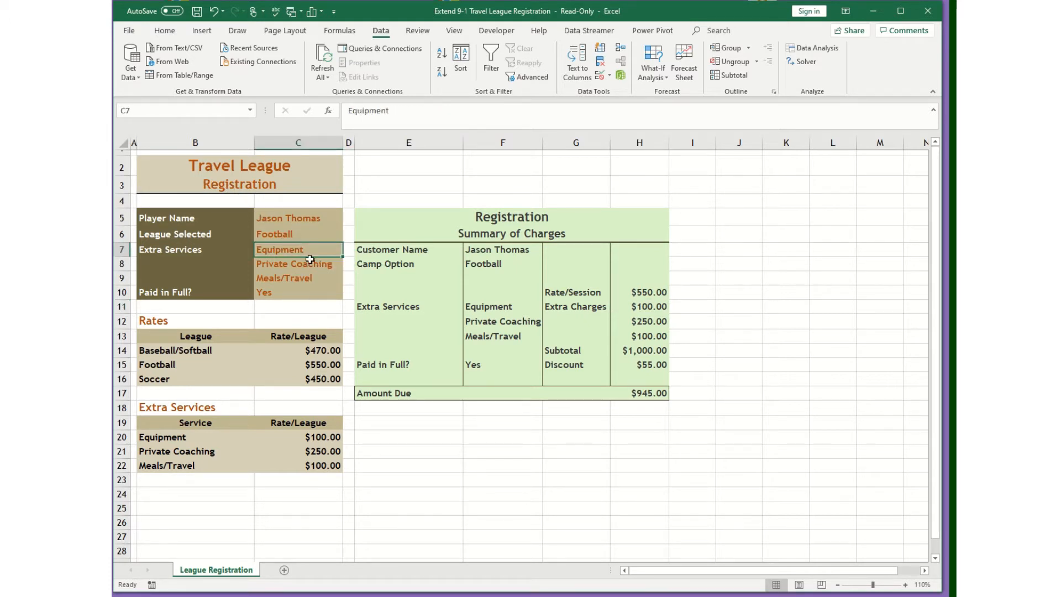
left_click(308, 262)
key("BackSpace")
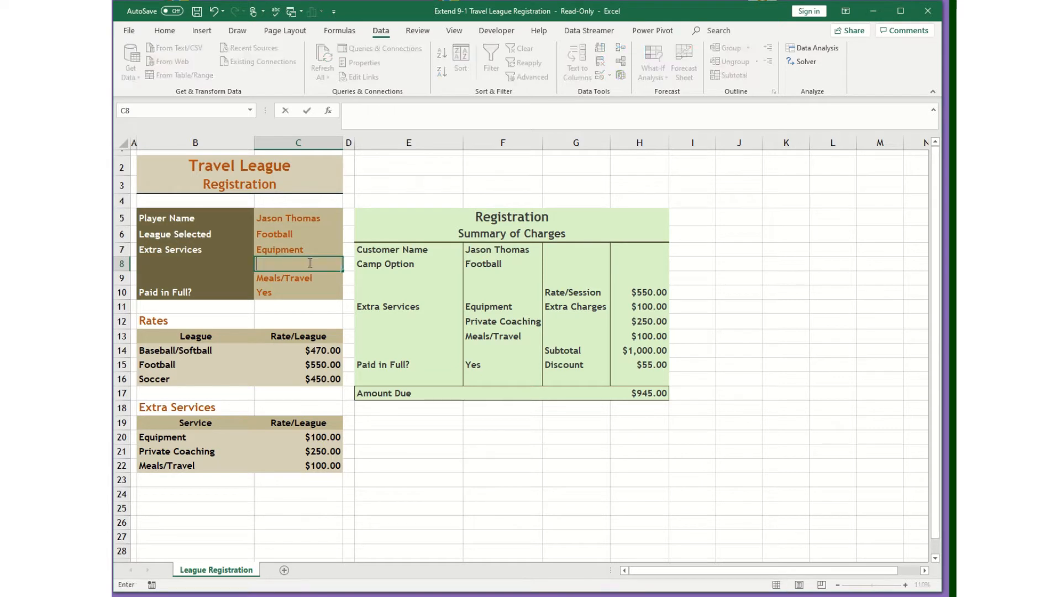
key("Return")
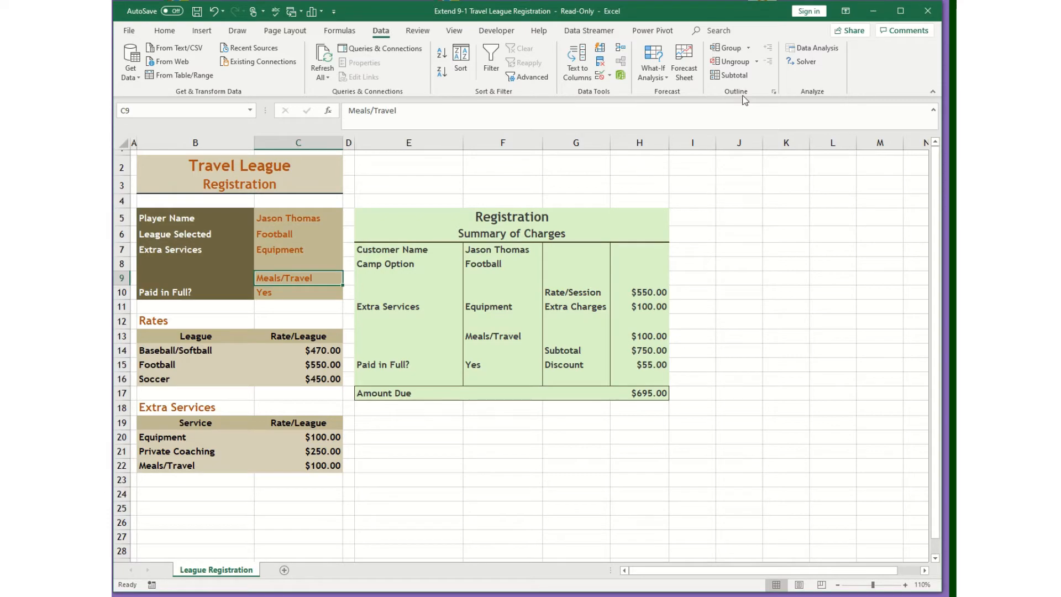
Step: Switch to the "Extend 9-1 Travel League Resistration SAMPLE 1" workbook
left_click(875, 12)
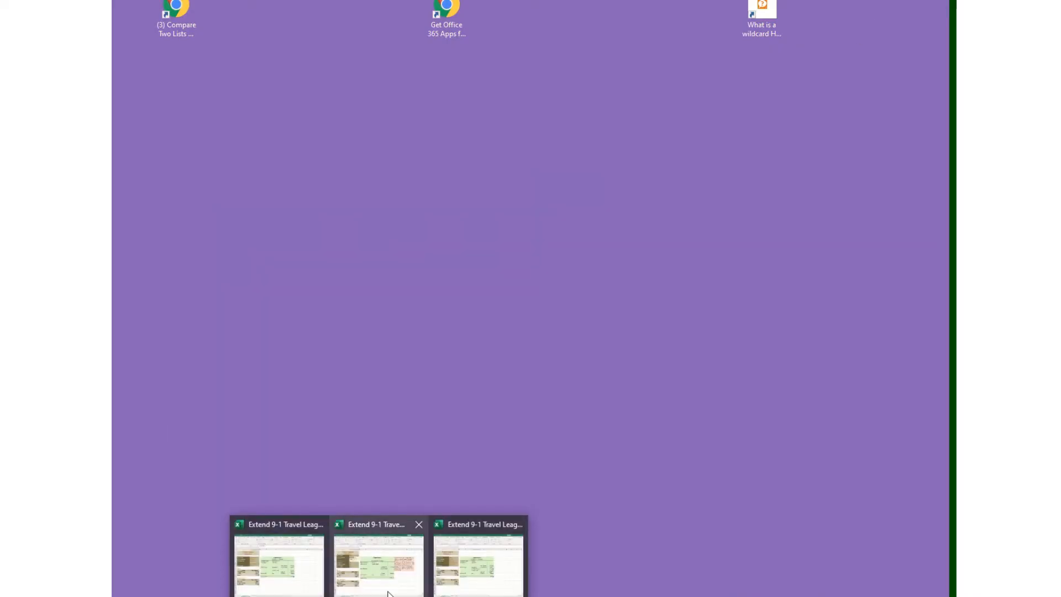
left_click(388, 581)
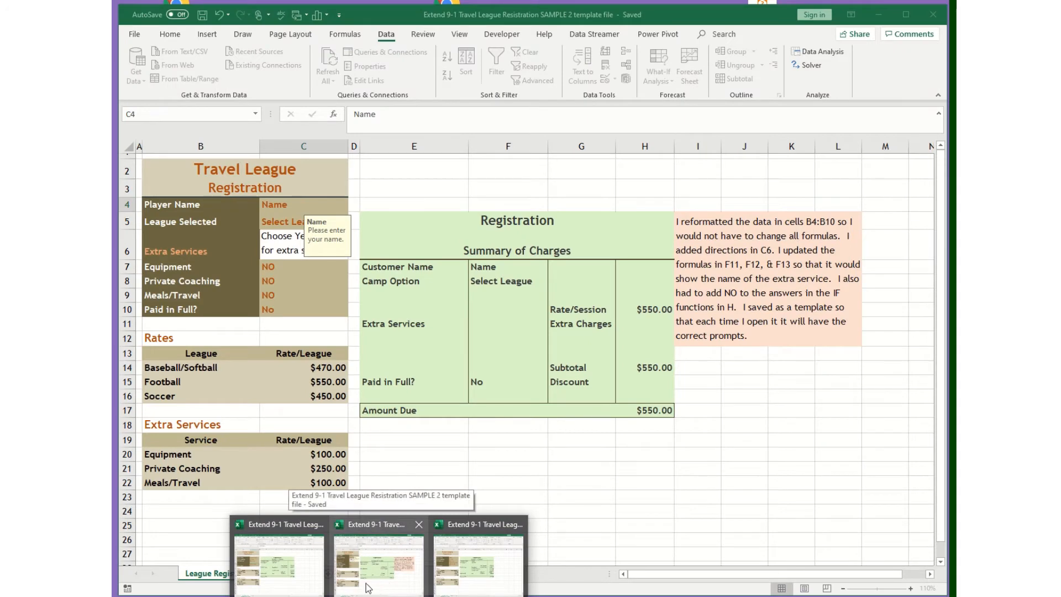
mouse_move(318, 574)
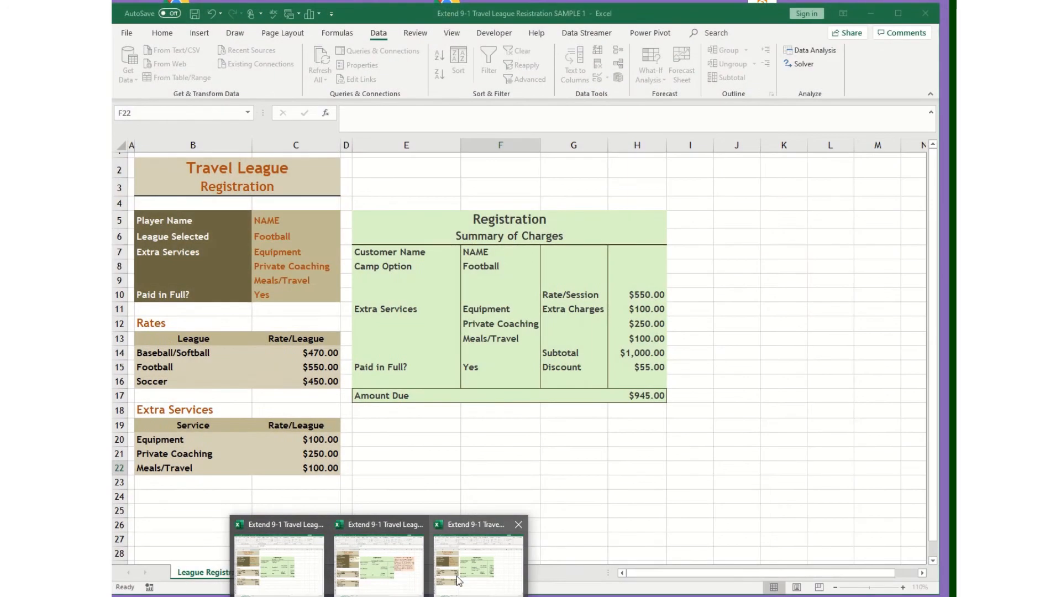
left_click(457, 576)
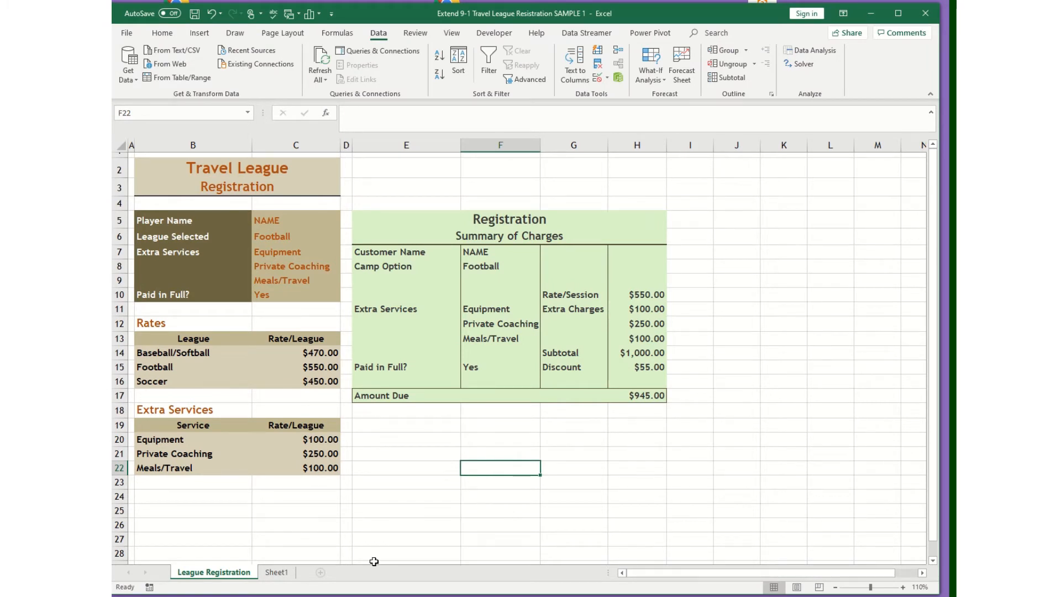
Step: Test the validation on the Player Name cell C5 by trying to leave it blank
left_click(282, 218)
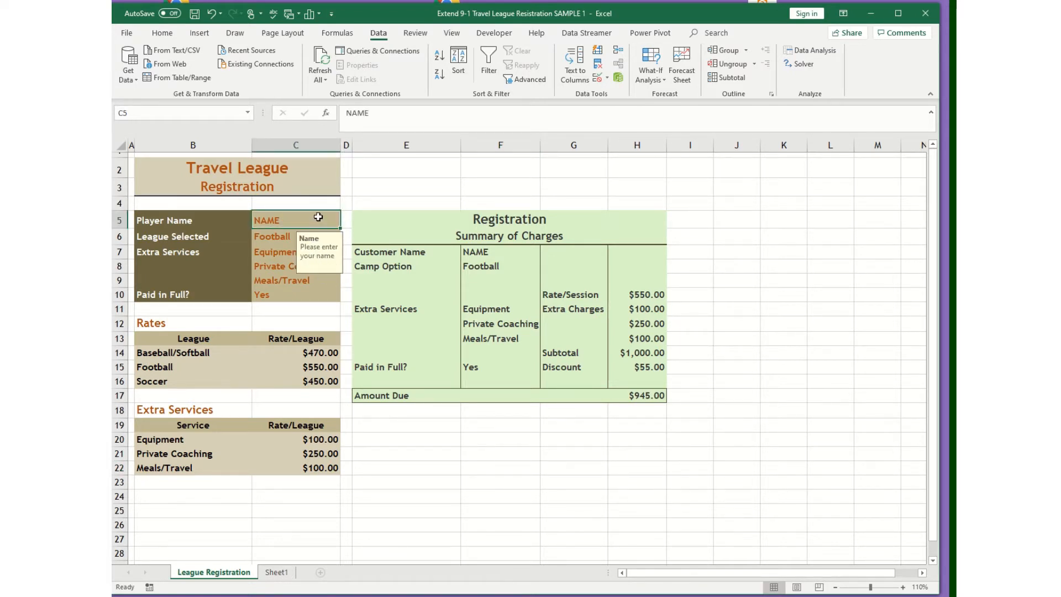
key("BackSpace")
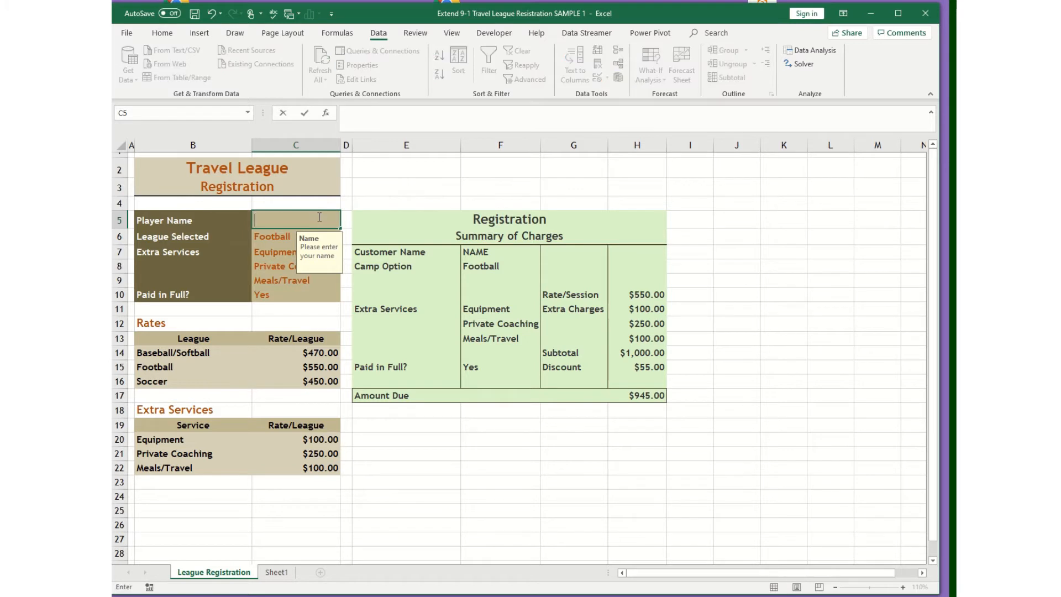
key("Return")
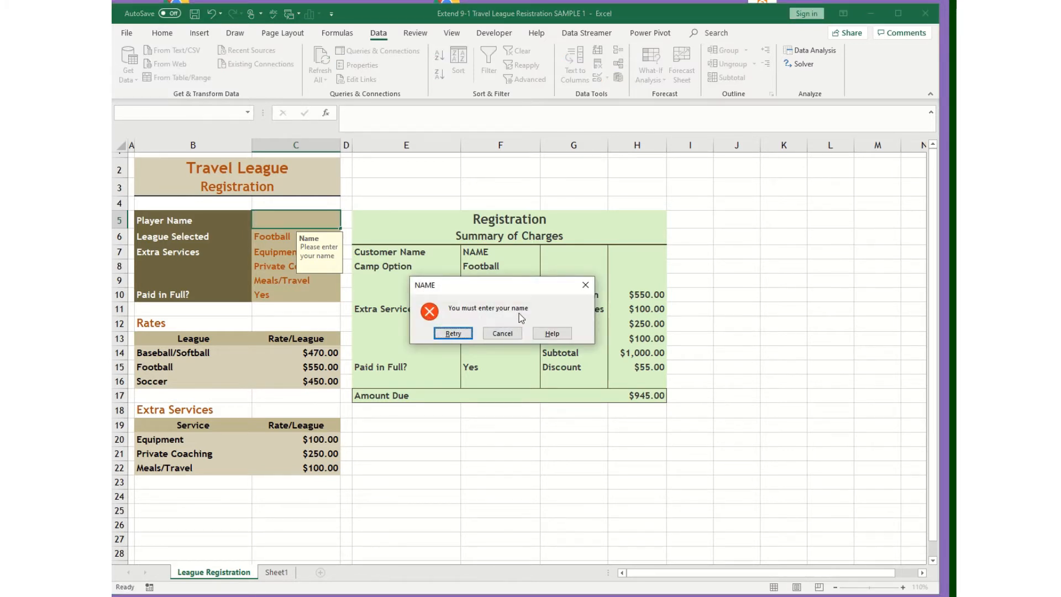
Step: Retry the rejected Player Name entry in C5 and enter the player's surname
left_click(463, 333)
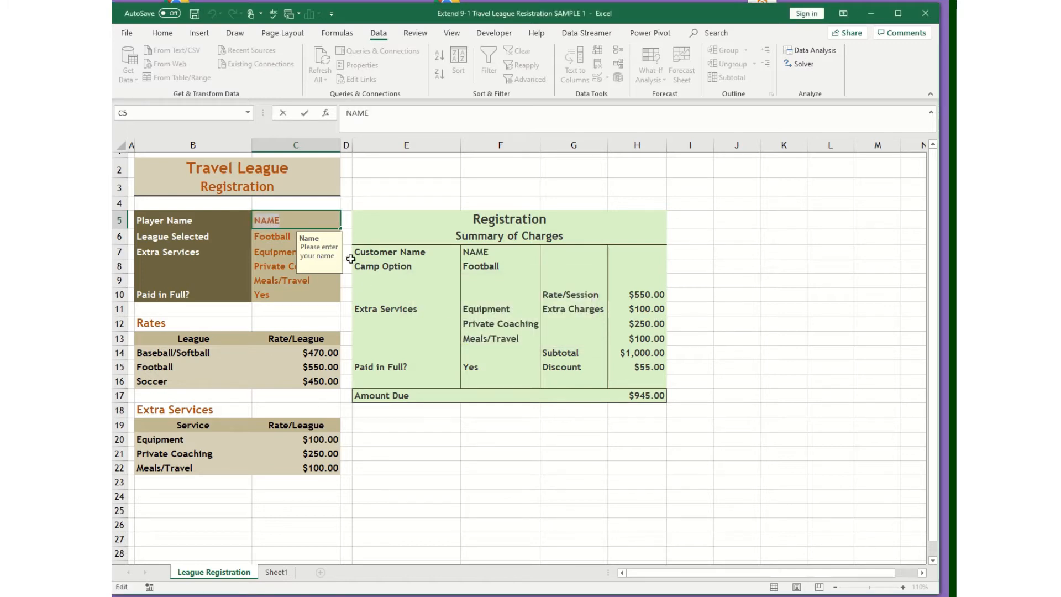
key("BackSpace")
type("Freeman")
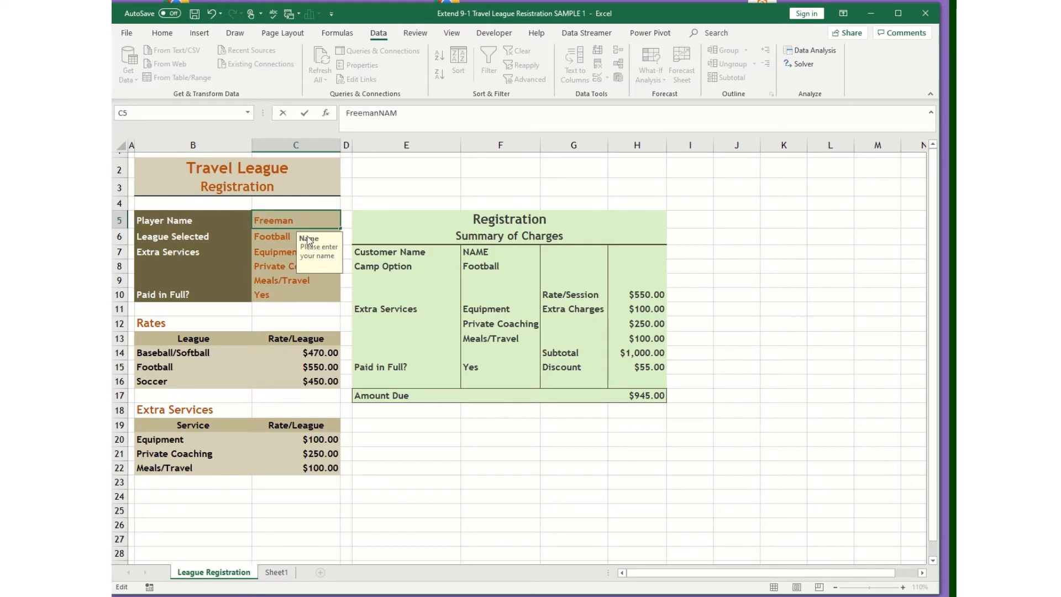
Step: Choose Baseball/Softball as the selected league in cell C6
left_click(257, 233)
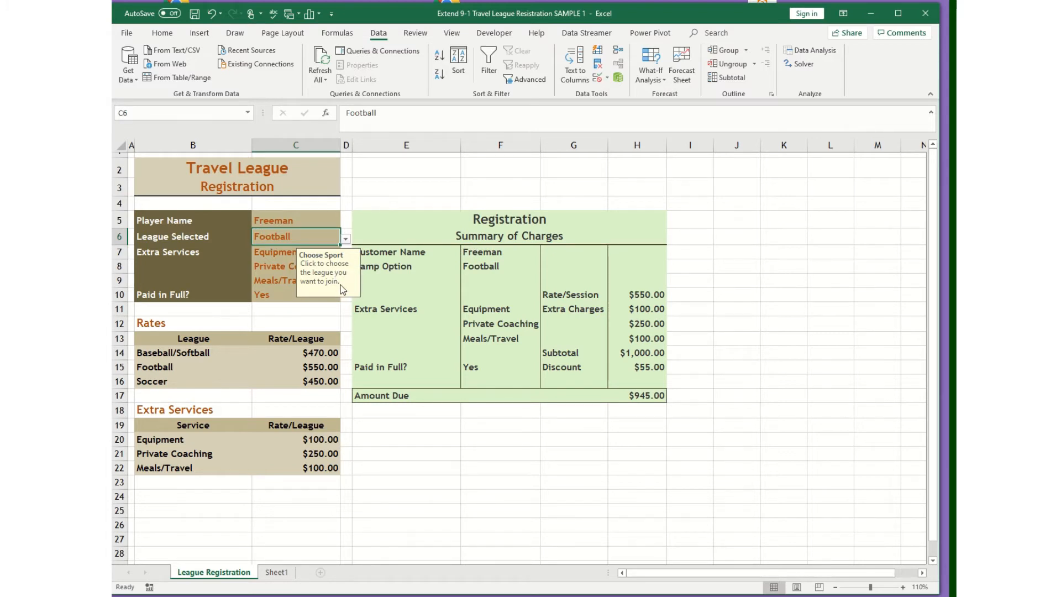
left_click(345, 239)
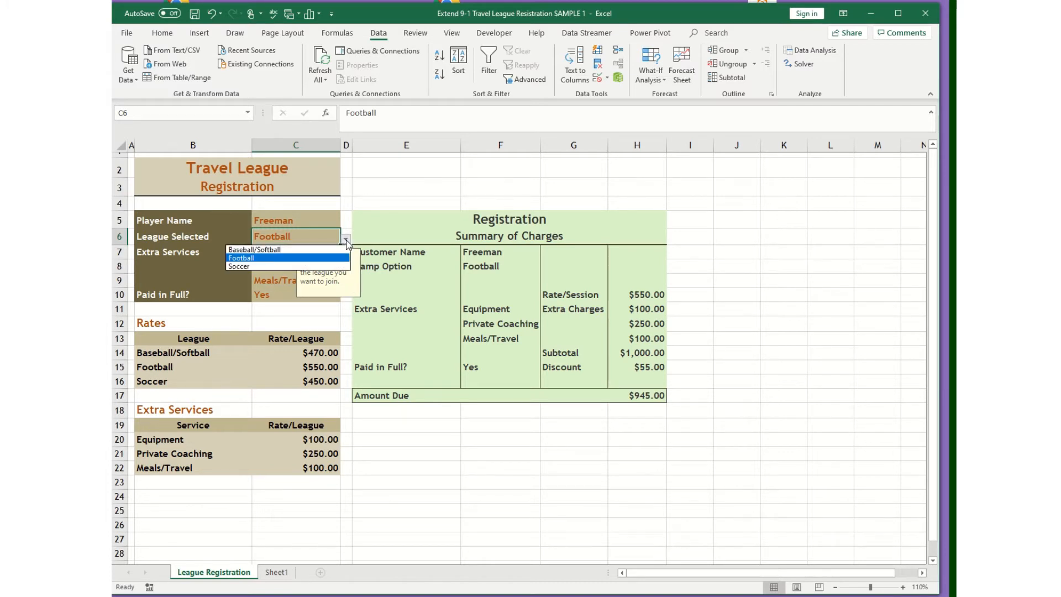
left_click(296, 249)
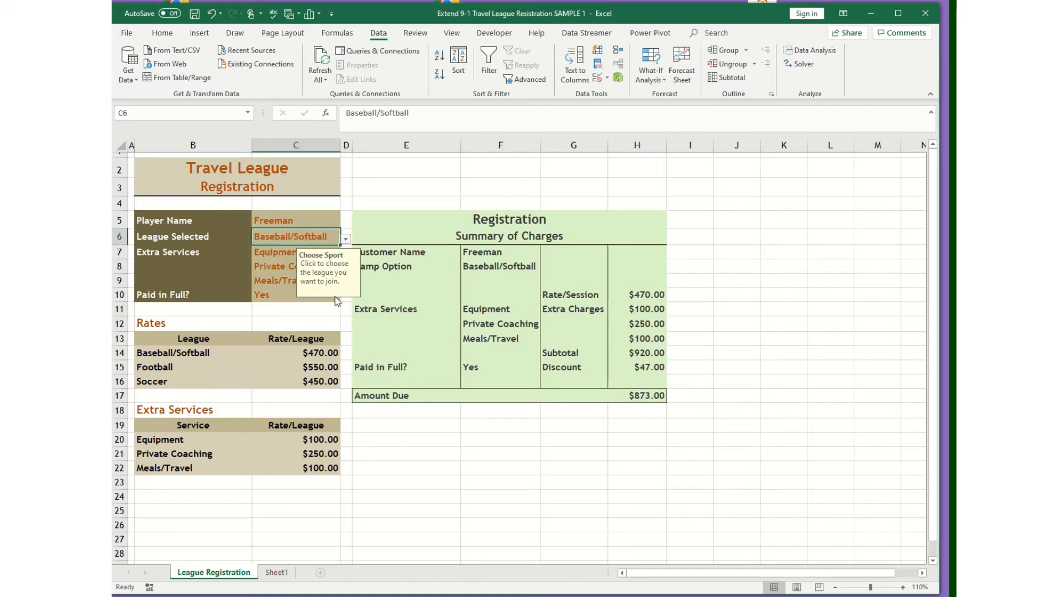
Step: Test the validation on the League Selected cell C6 by trying to leave it blank, and dismiss the alert
key("BackSpace")
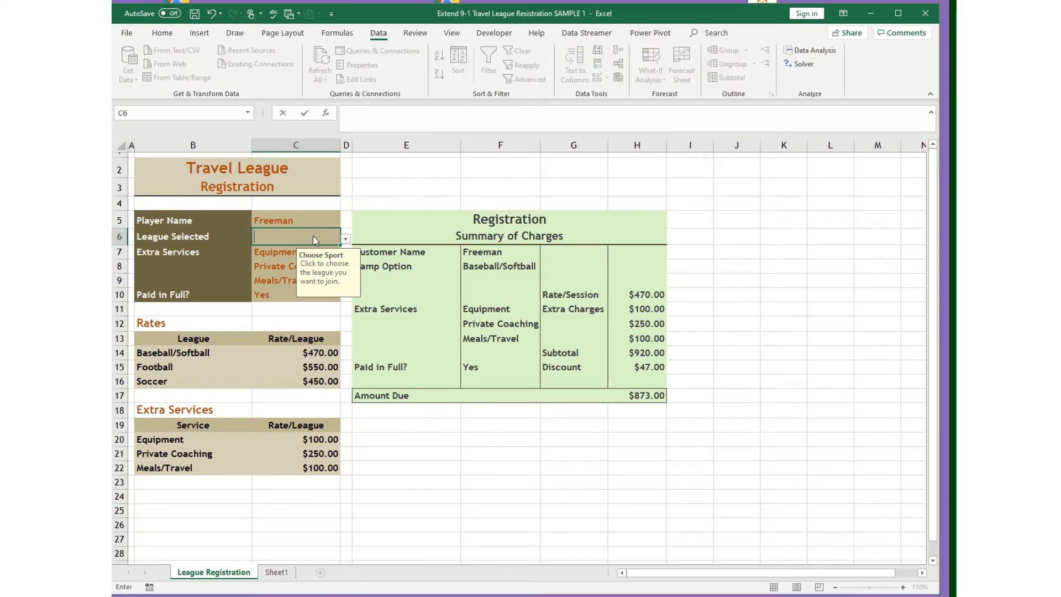
key("Return")
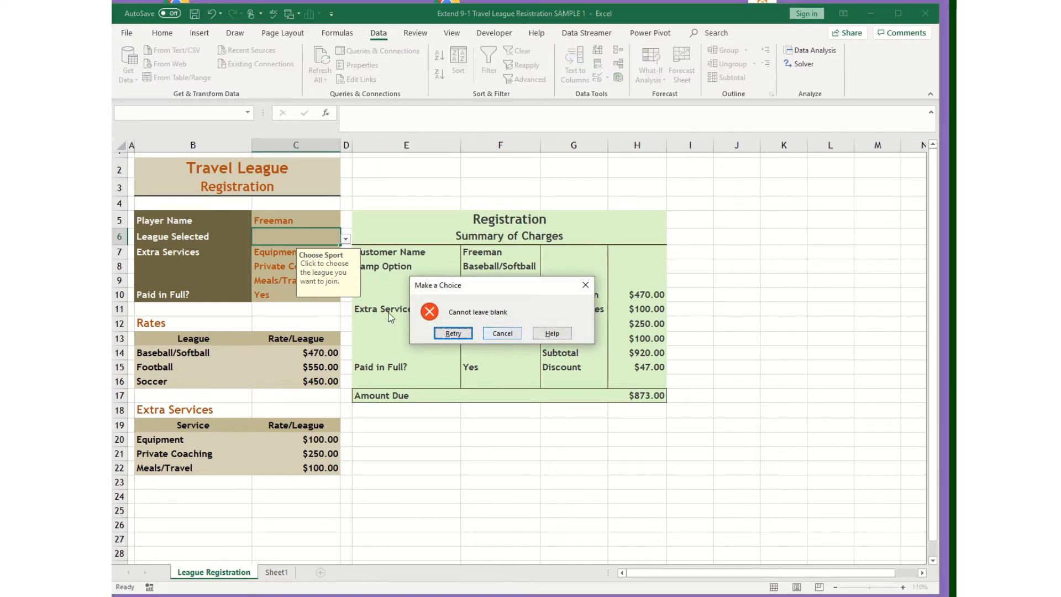
left_click(585, 285)
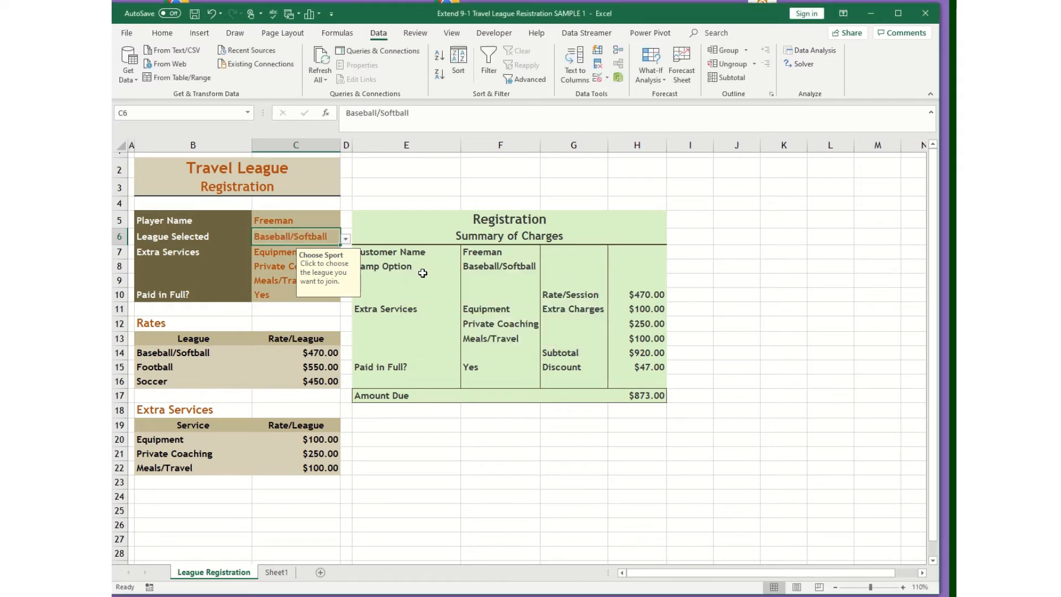
Step: Open the data validation criteria of the Player Name cell C5
left_click(314, 220)
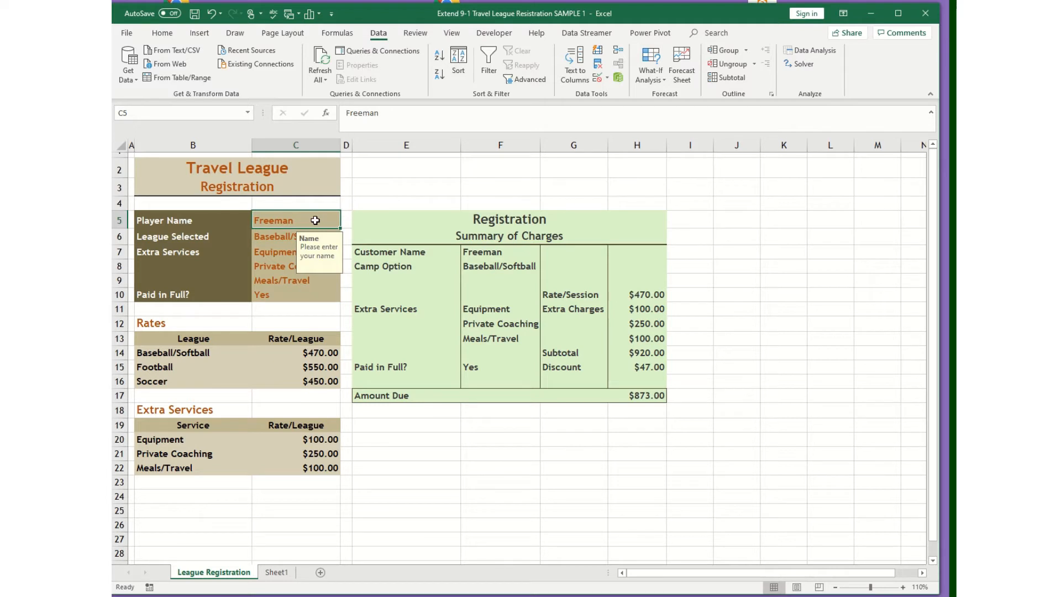
left_click(608, 78)
left_click(636, 93)
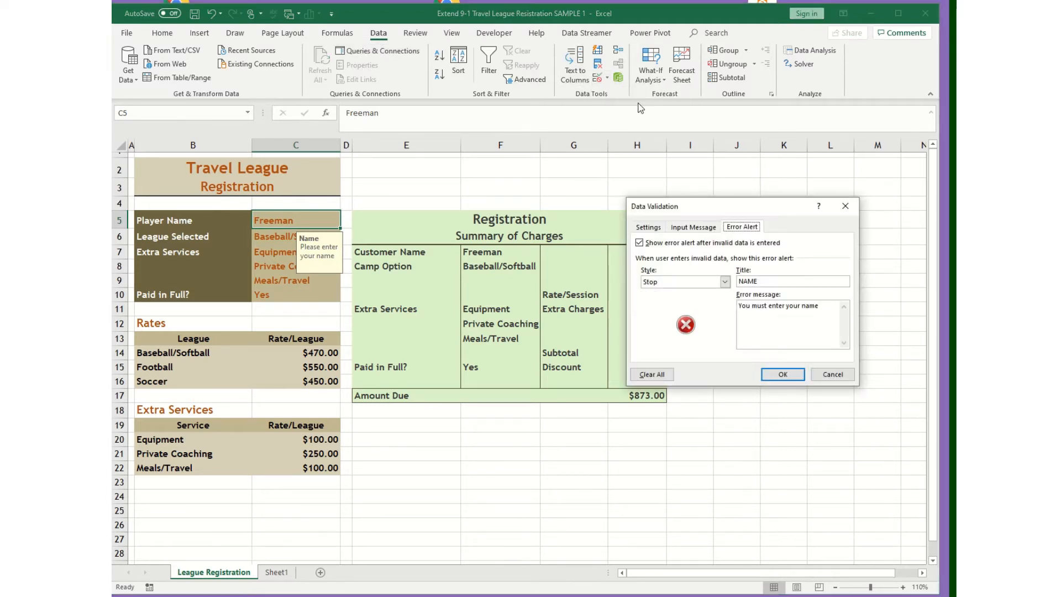
left_click(646, 227)
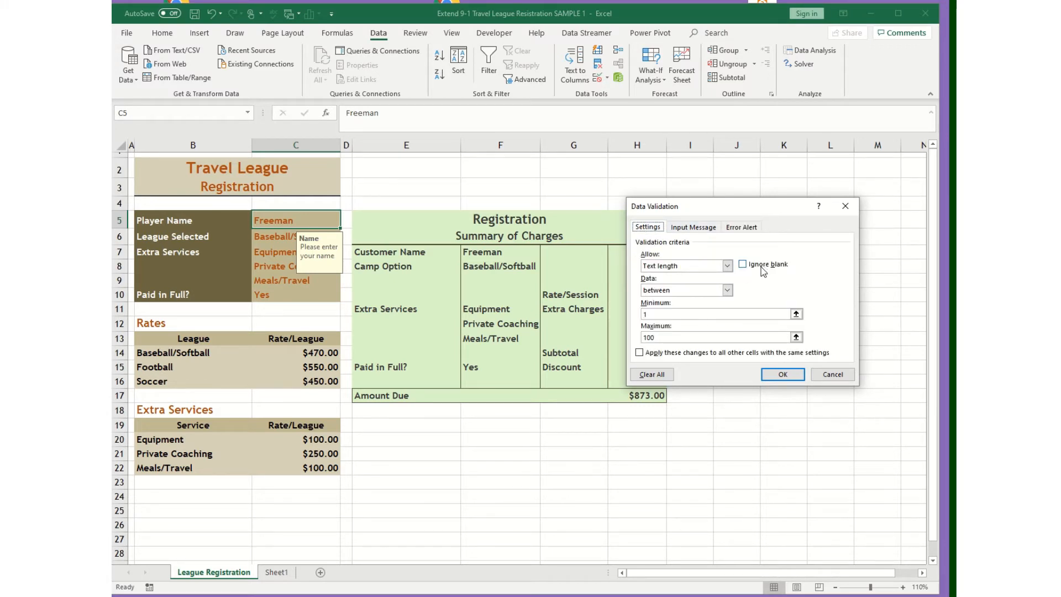
Step: Try the Any value and Custom criteria for C5's validation, return it to Text length, and close the validation settings
left_click(708, 265)
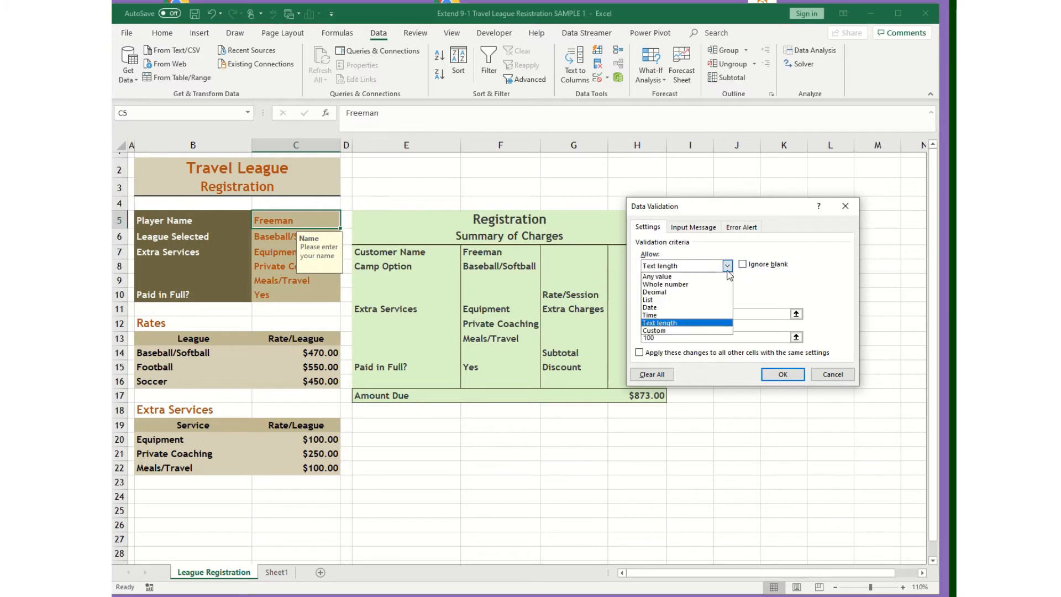
left_click(700, 278)
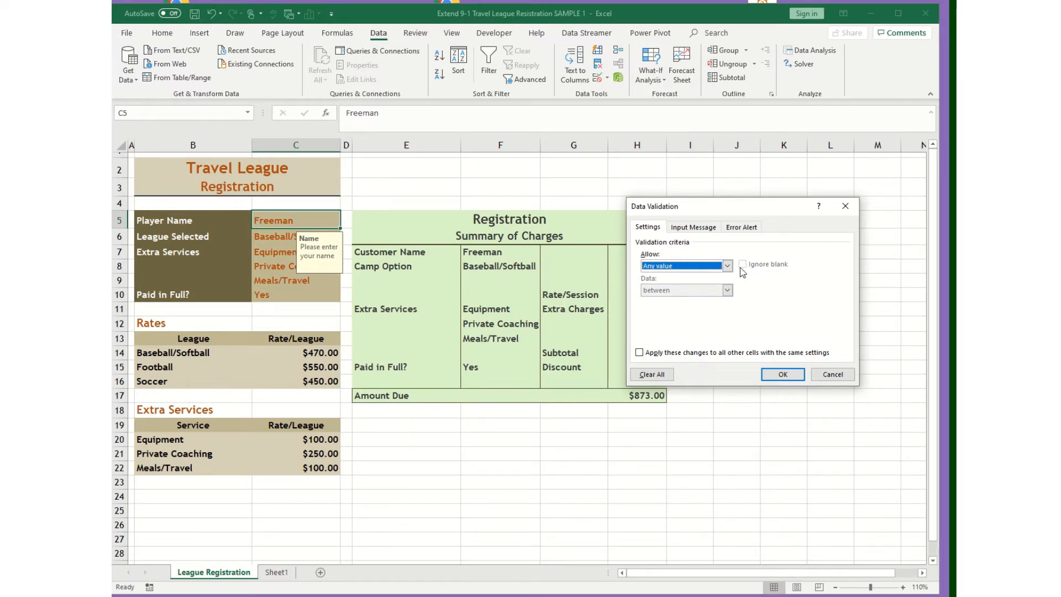
left_click(727, 267)
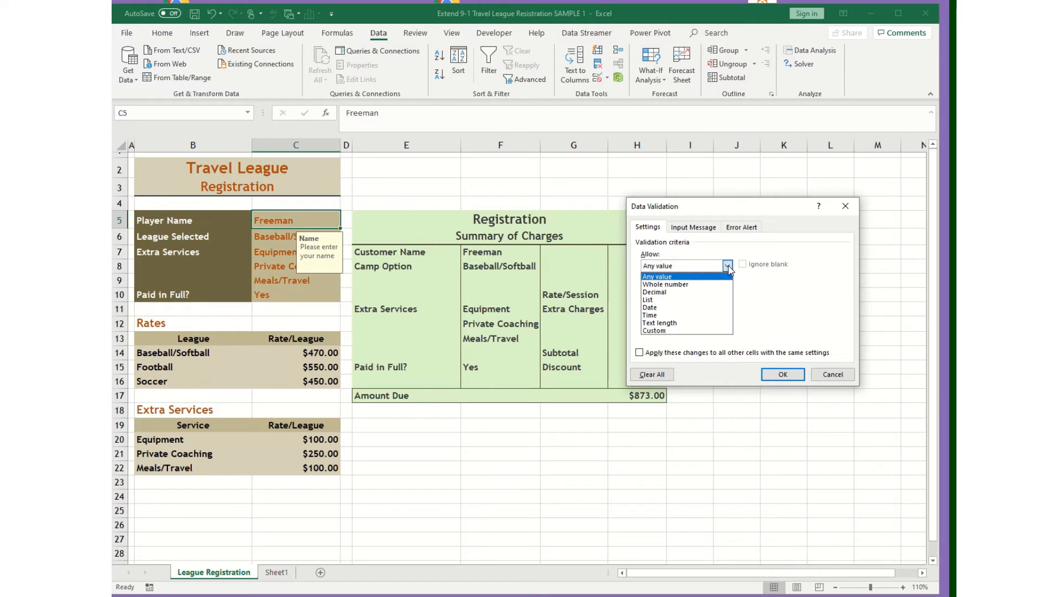
left_click(709, 330)
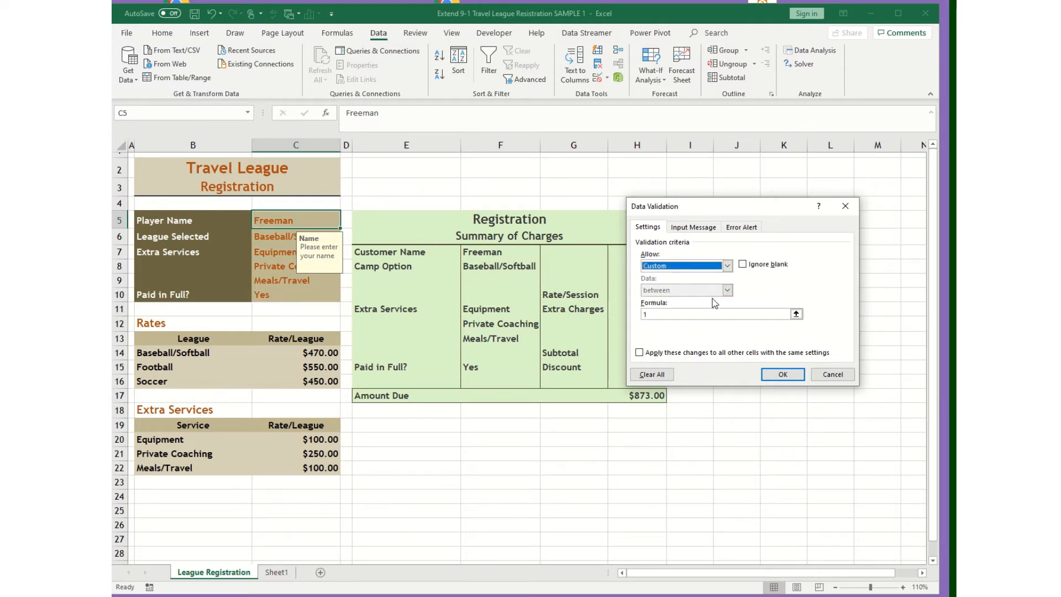
left_click(727, 265)
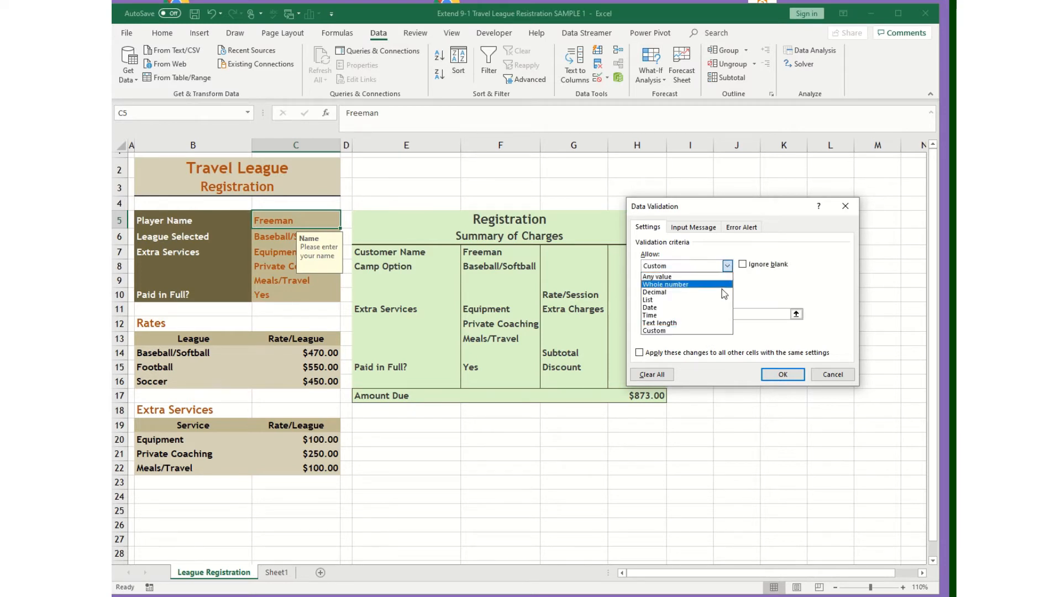
left_click(710, 324)
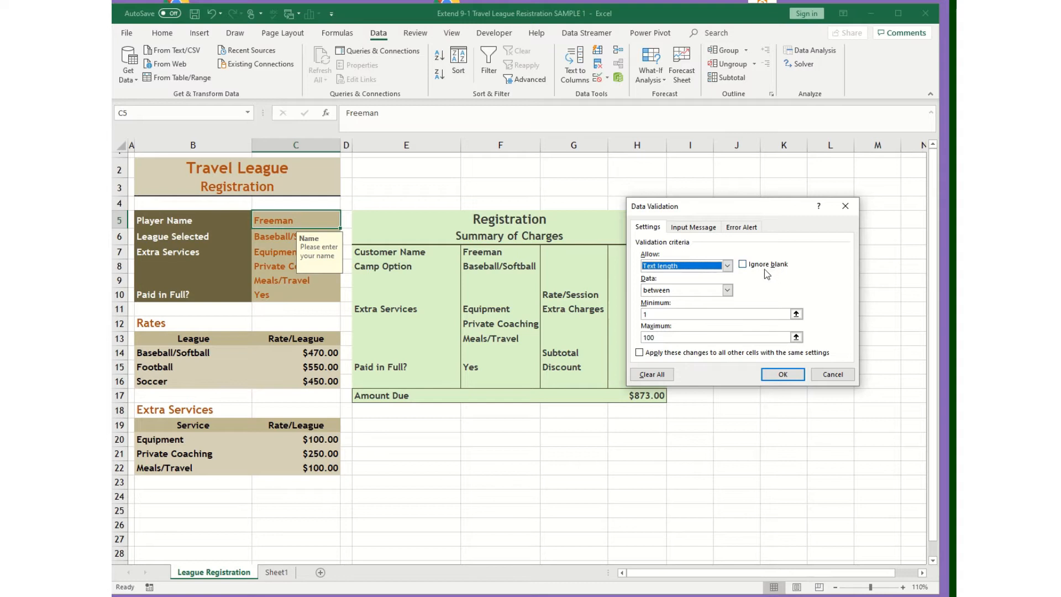
left_click(773, 376)
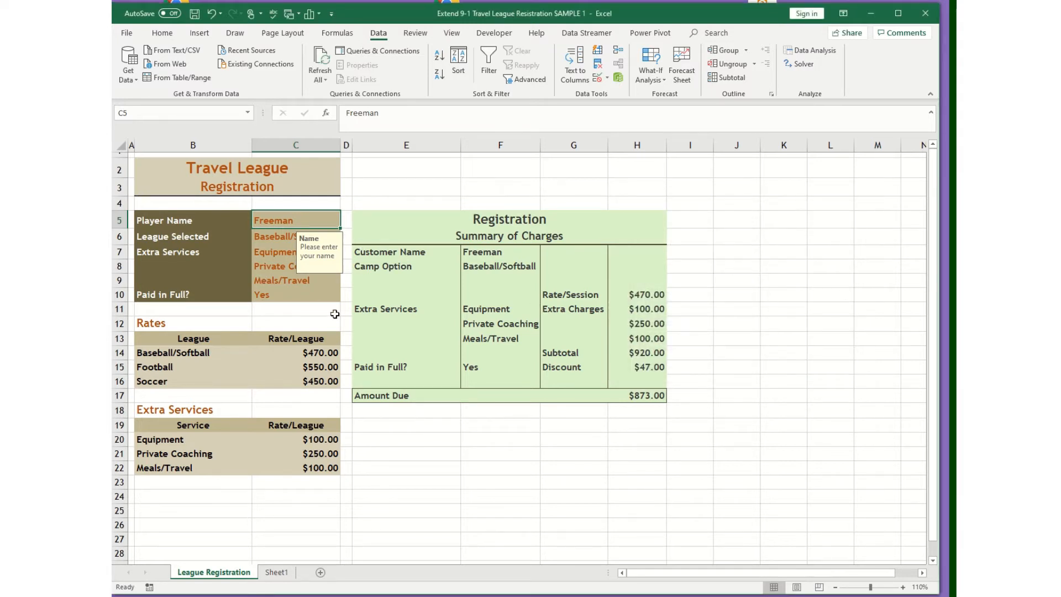
Step: Check the League Selected cell C6 and the lists in C7 and C8, picking Equipment and Private Coaching again
left_click(272, 237)
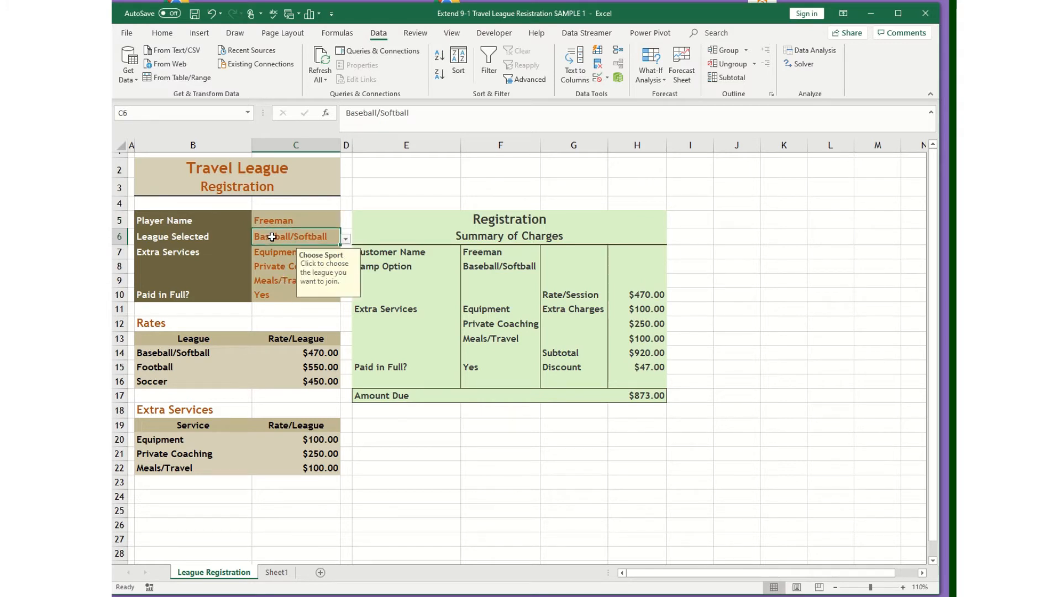
left_click(264, 254)
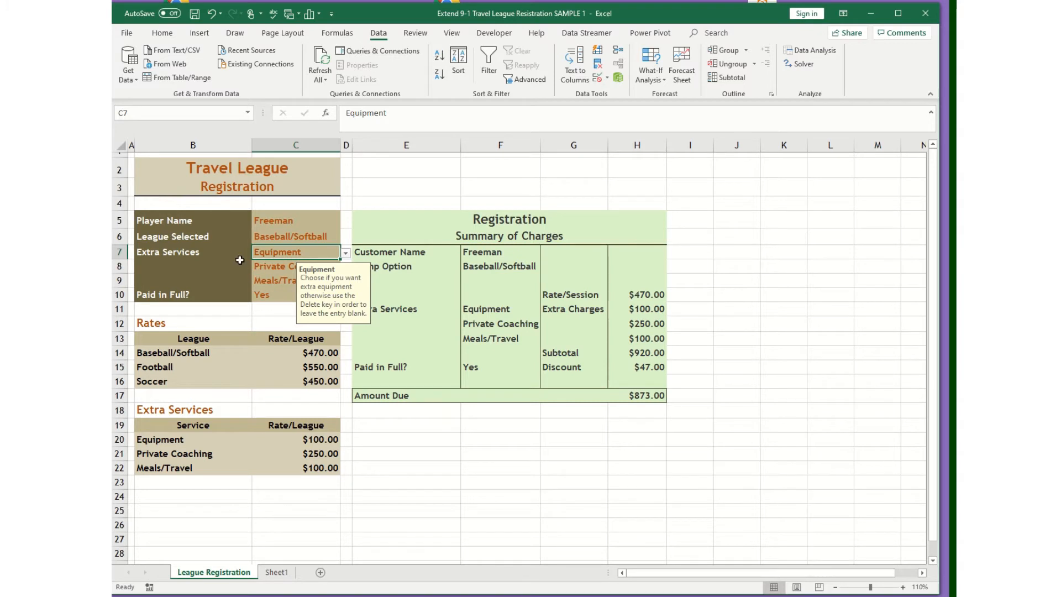
left_click(346, 253)
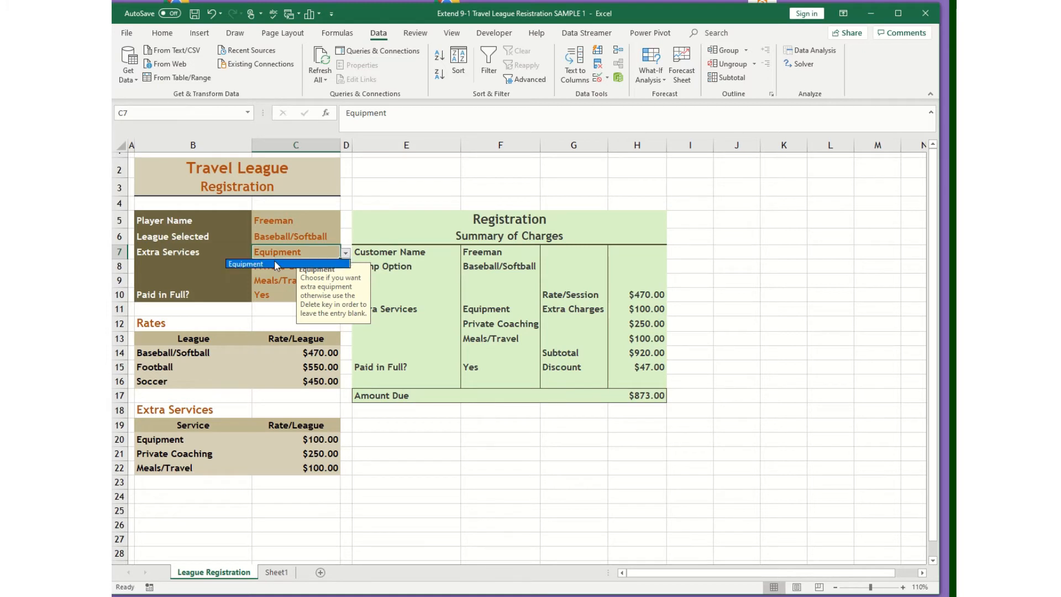
left_click(274, 264)
left_click(275, 268)
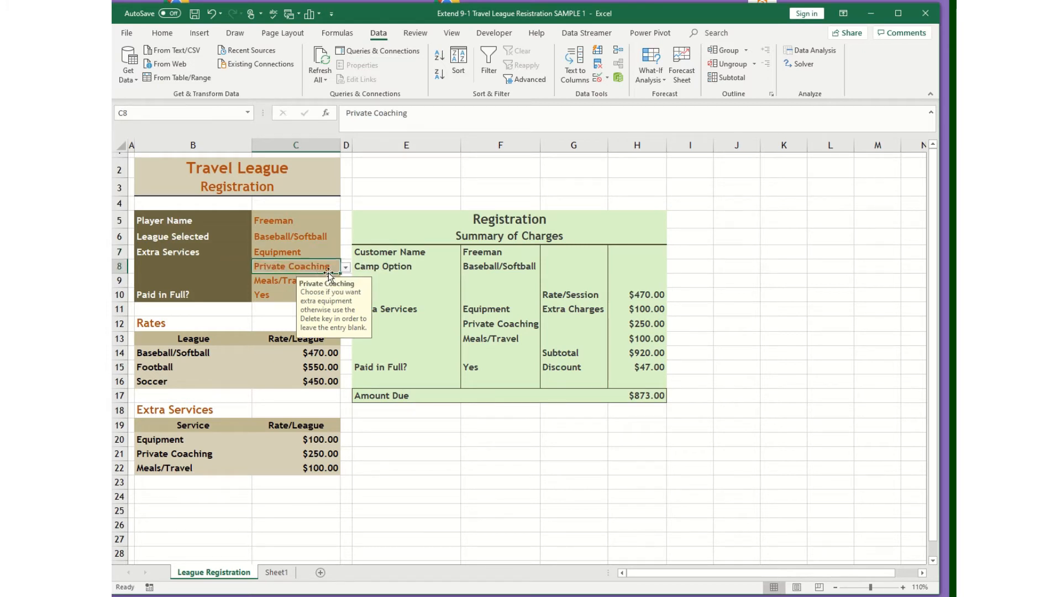
left_click(346, 267)
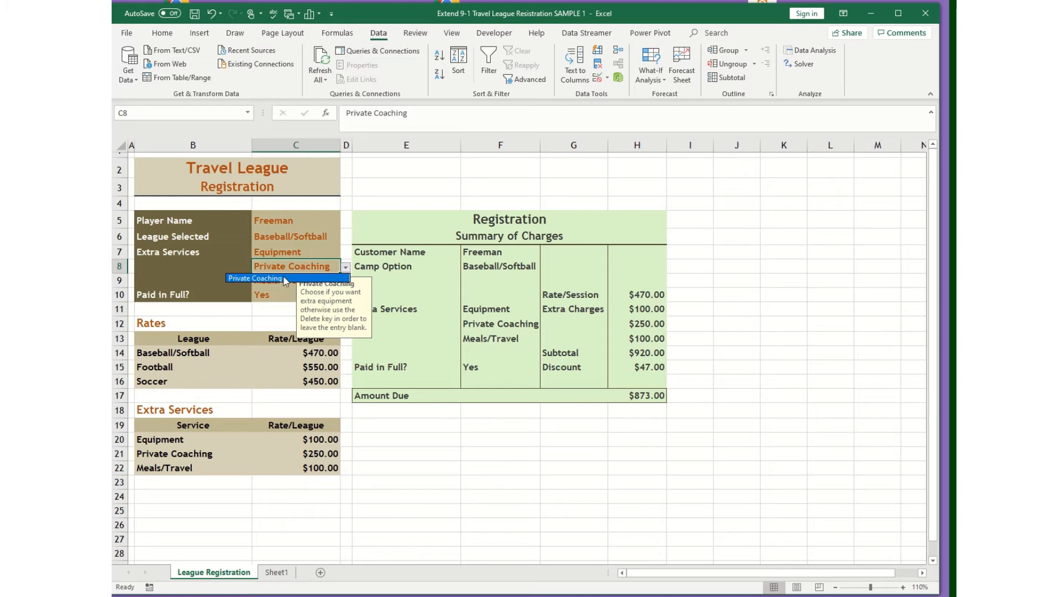
left_click(284, 278)
Step: Check the drop-down list of the Meals/Travel cell C9 and review the input messages of extra service cells C7 to C9
left_click(284, 281)
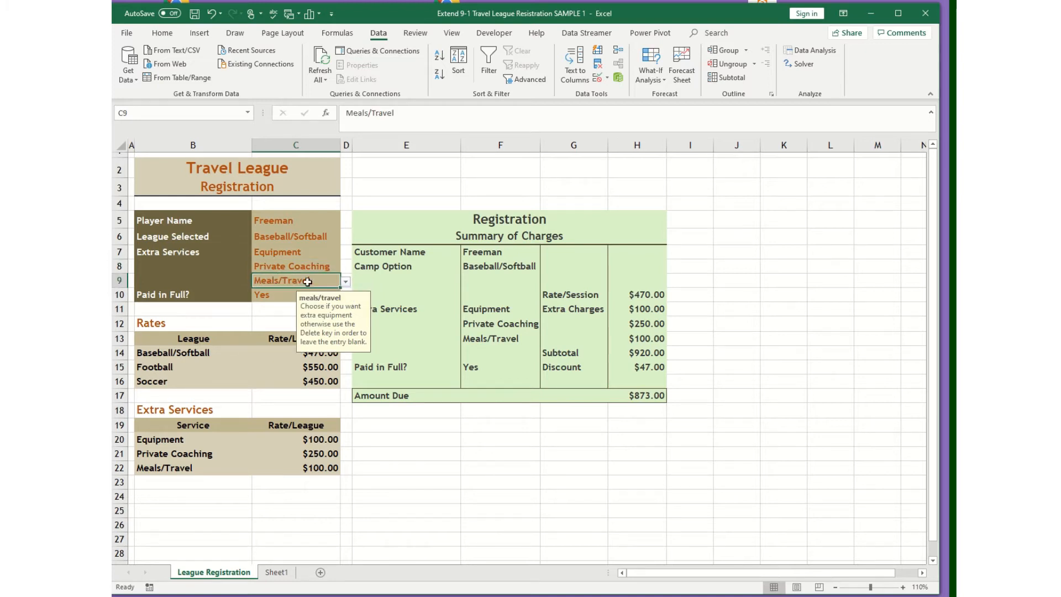
left_click(347, 284)
left_click(335, 294)
left_click(275, 252)
left_click(278, 270)
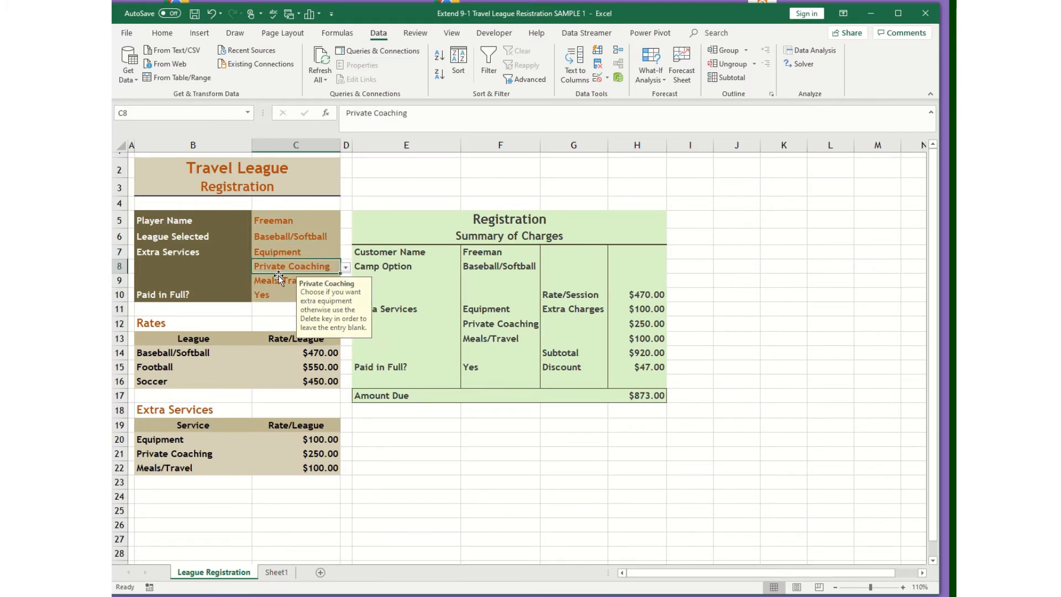
left_click(280, 281)
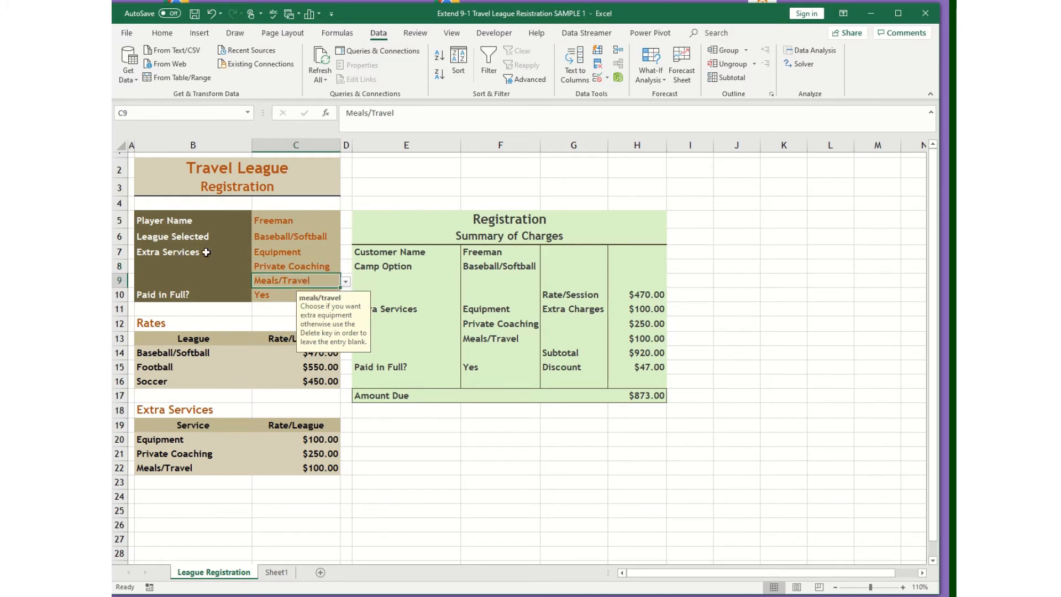
Step: Remove the Equipment extra service by clearing cell C7
left_click(281, 253)
key("Delete")
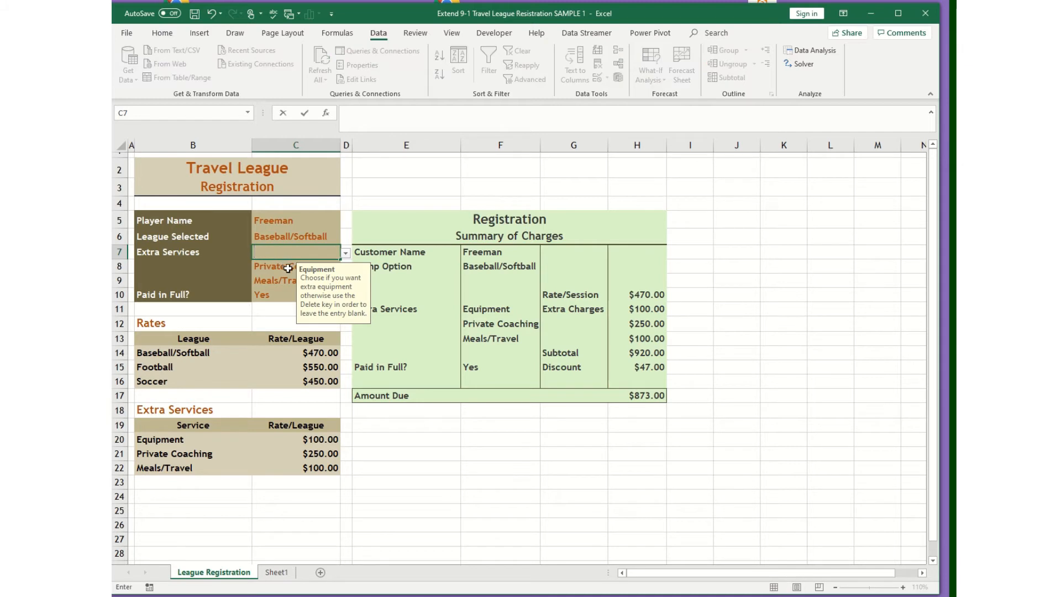
left_click(295, 267)
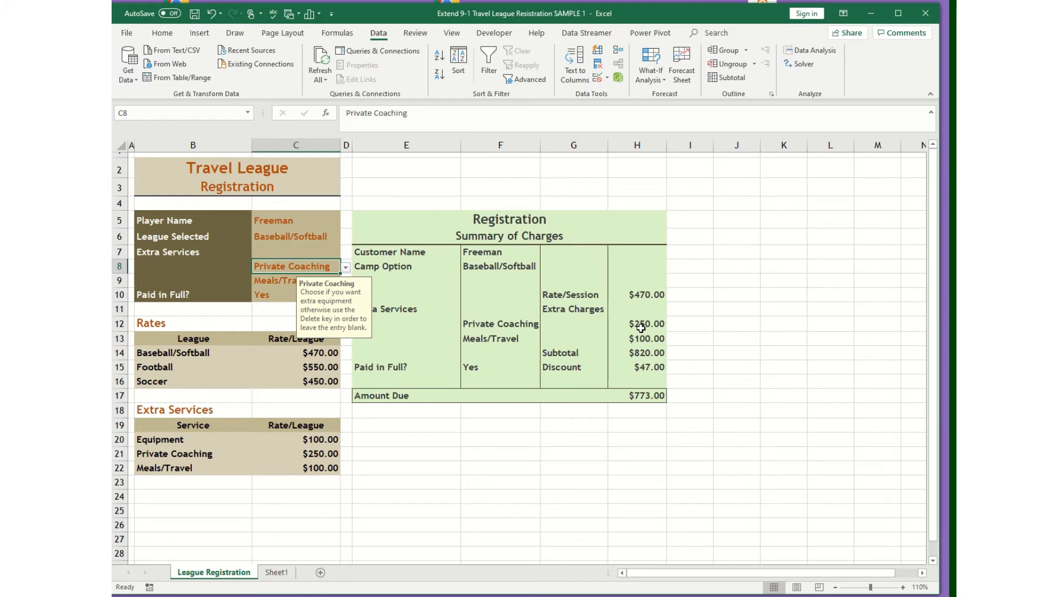
Step: Turn off Ignore blank in the Yes, No list validation of the Paid in Full cell C10
left_click(278, 294)
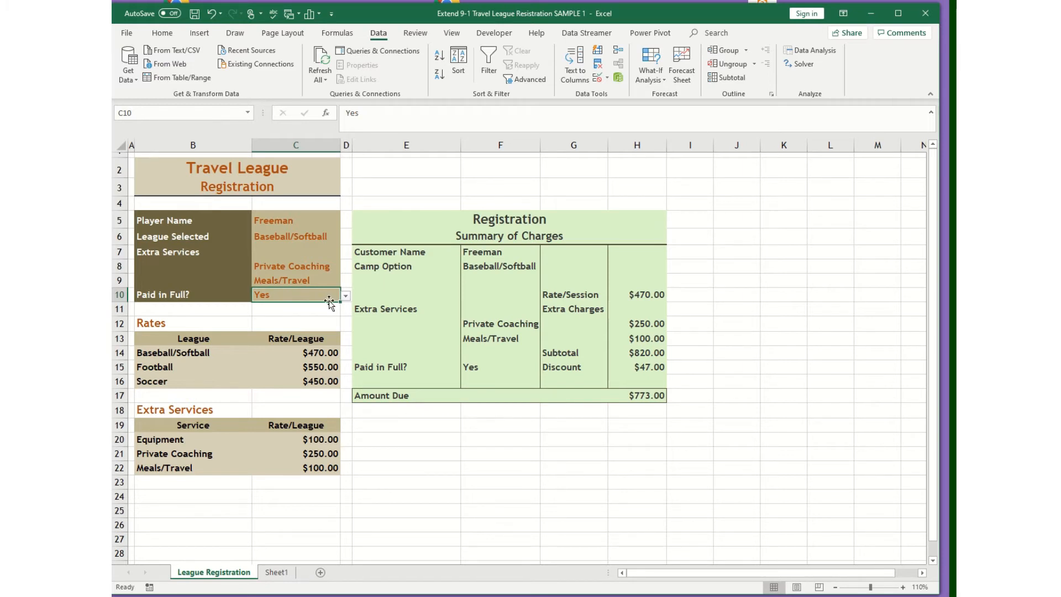
left_click(608, 78)
left_click(615, 88)
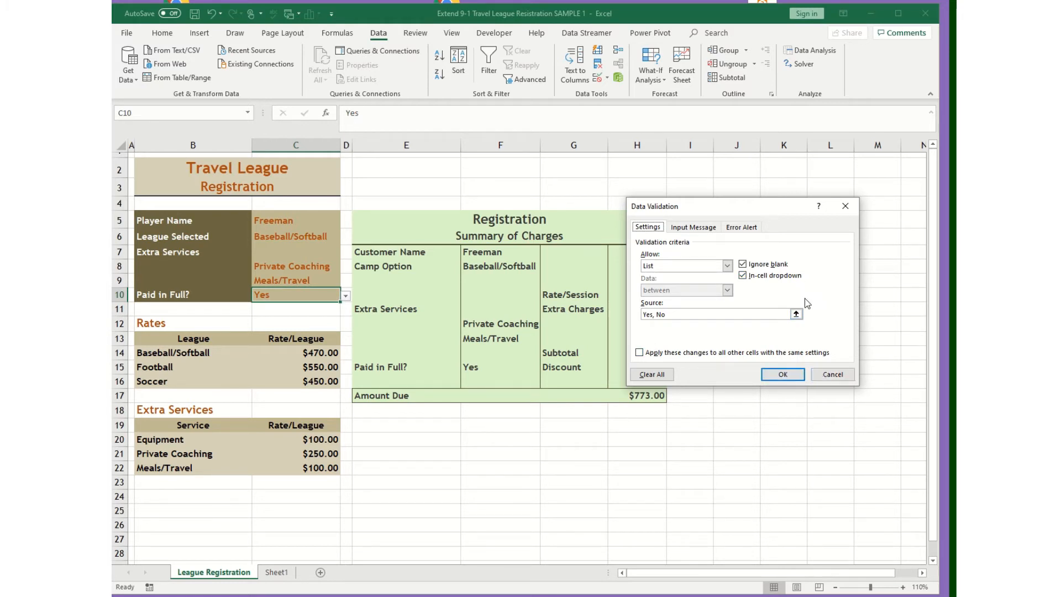
left_click(747, 265)
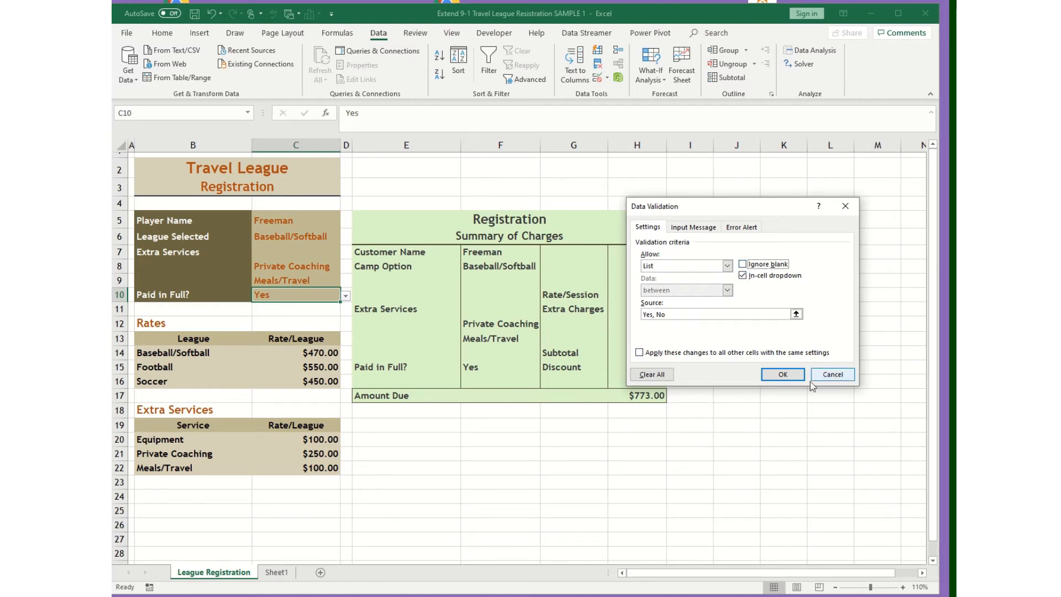
left_click(783, 374)
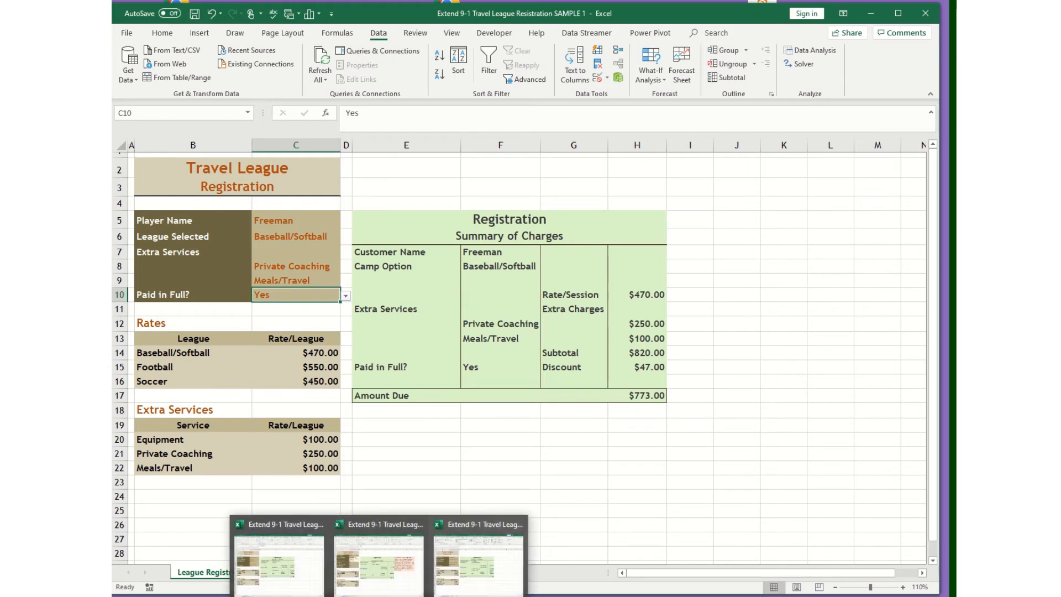
Step: Switch to the SAMPLE 2 template workbook and check its Player Name and League Selected cells C4 and C5
left_click(374, 594)
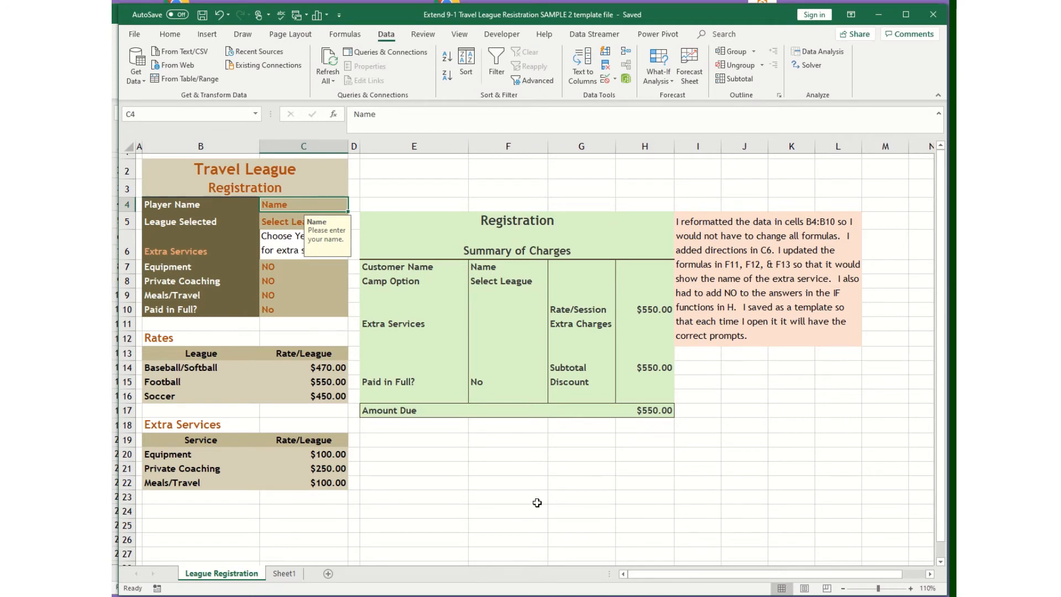
left_click(492, 496)
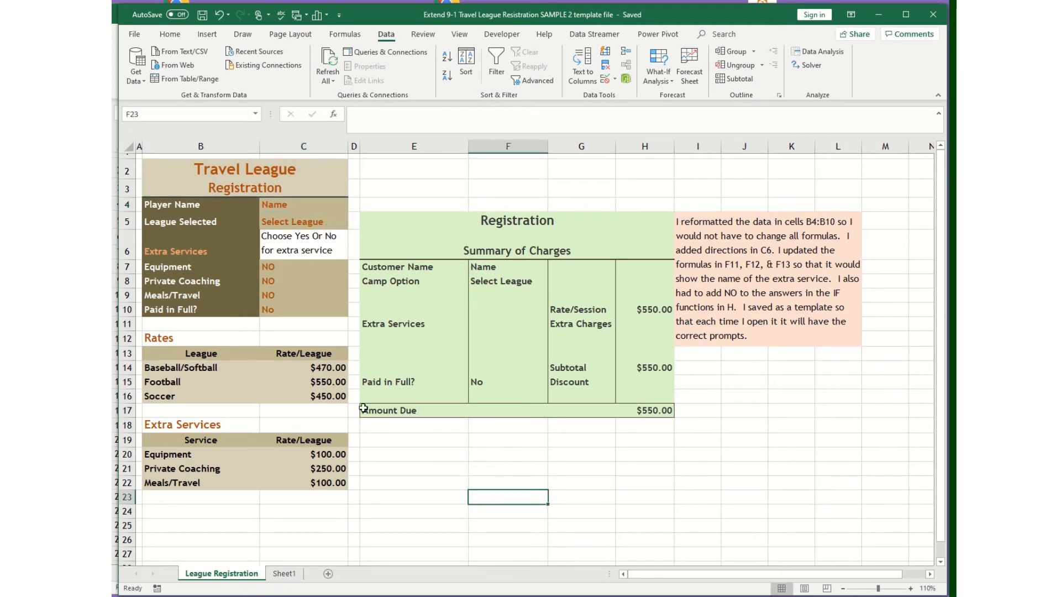
left_click(290, 204)
left_click(281, 226)
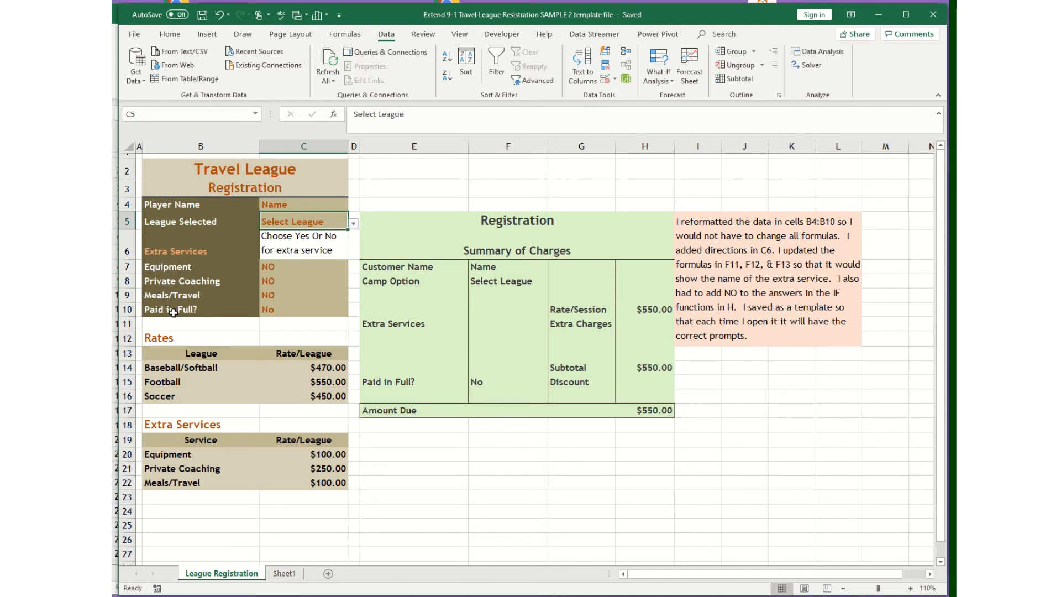
Step: Set the Equipment extra service in cell C7 to YES
left_click(297, 270)
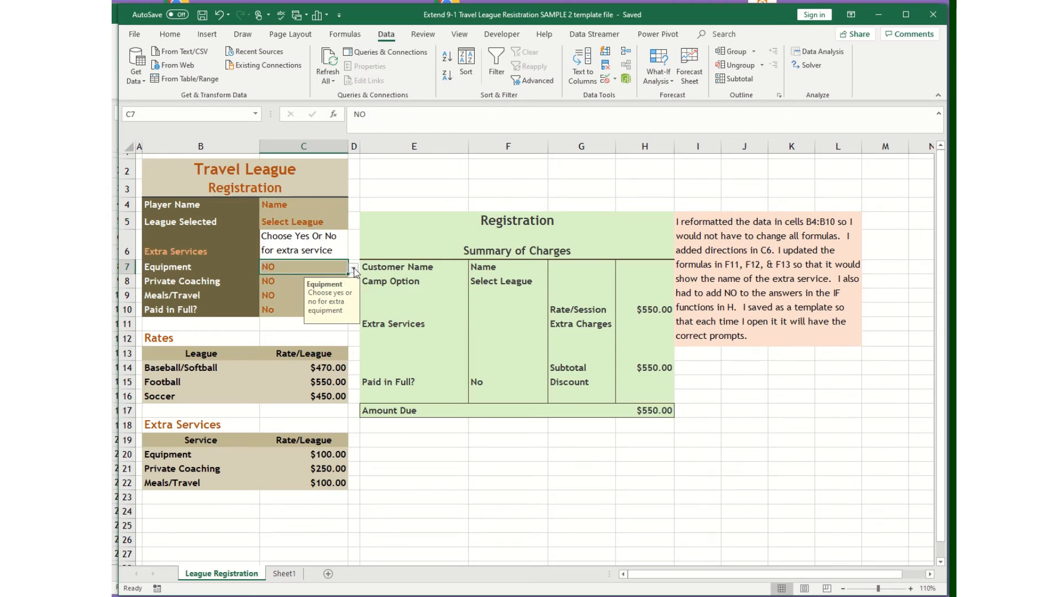
left_click(353, 268)
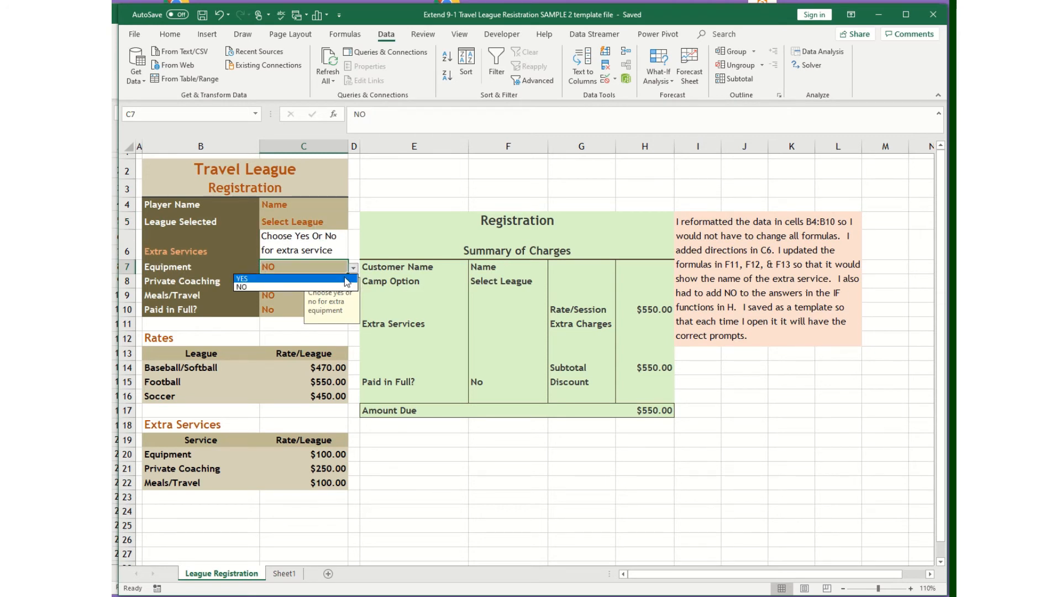
left_click(347, 280)
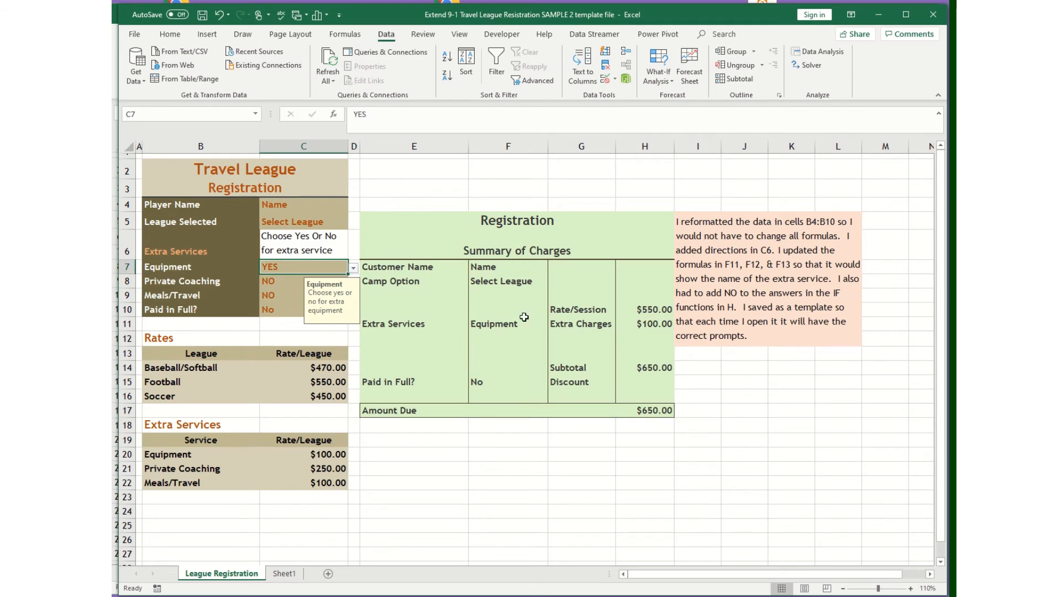
Step: Examine the Equipment formulas in F11 and H11, and check the Paid in Full cell C10 and Player Name cell C4
left_click(505, 325)
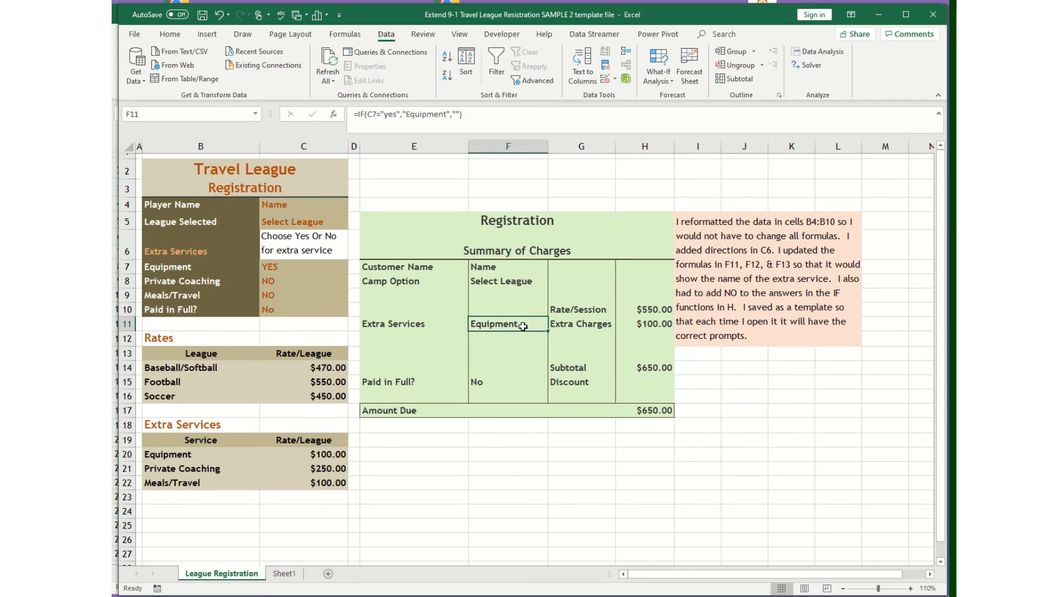
left_click(660, 323)
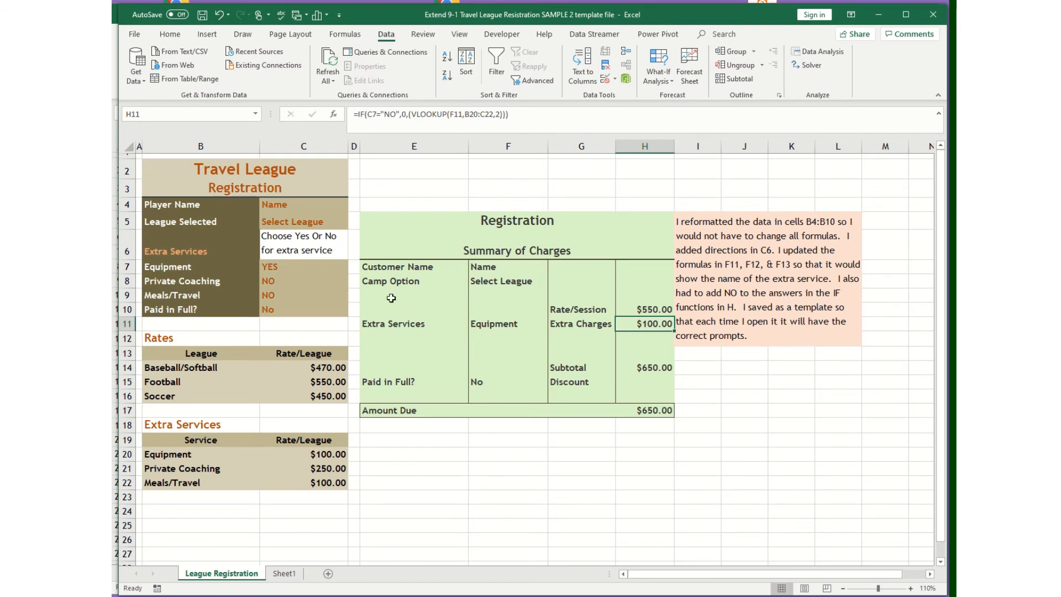
left_click(509, 330)
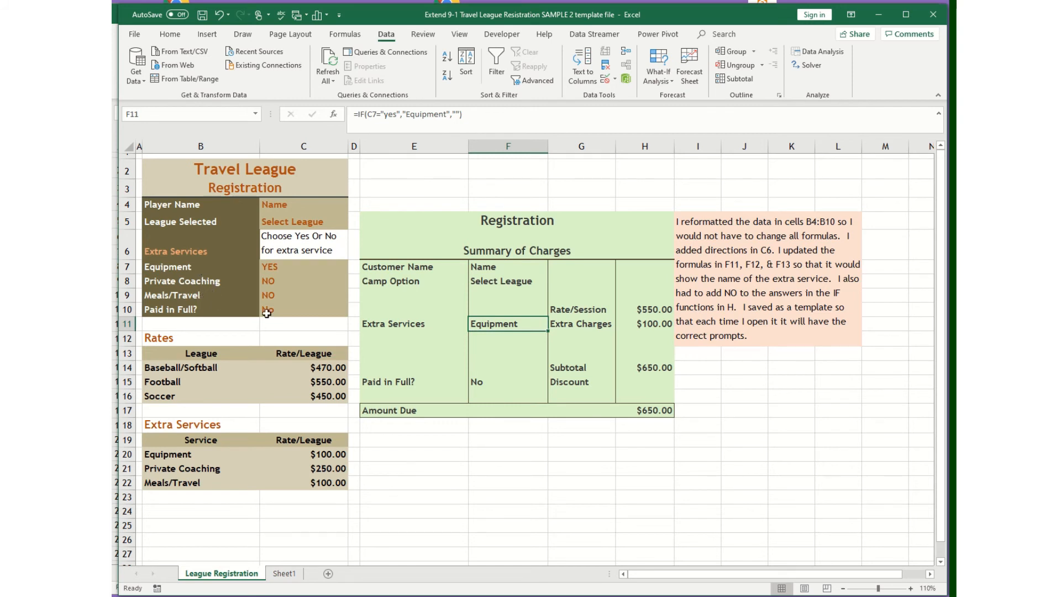
left_click(288, 310)
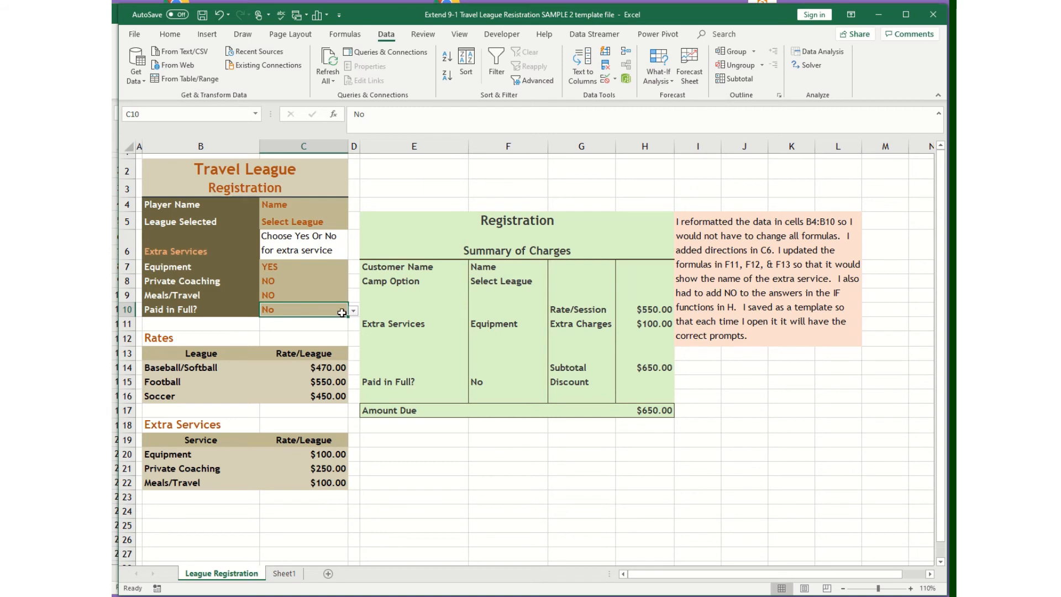
left_click(314, 204)
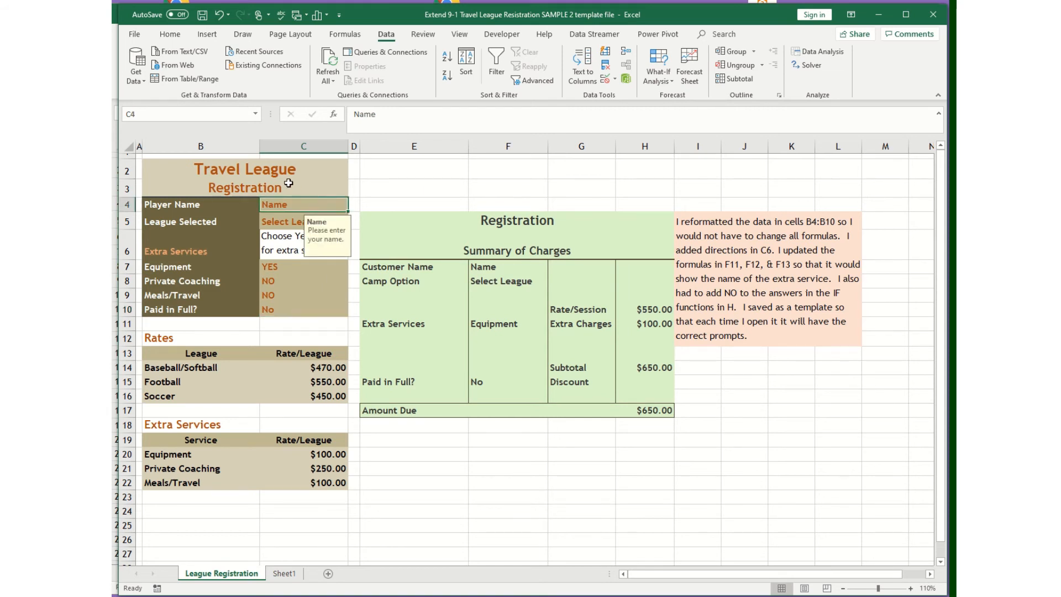
Step: Enter the player's surname in the Player Name cell C4
type("Fre")
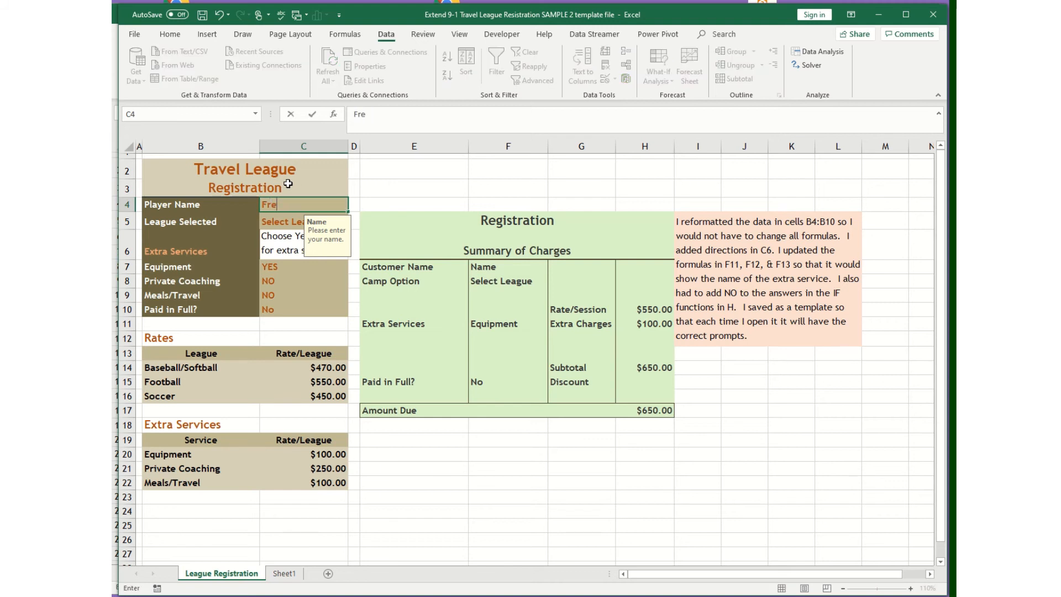
type("eman")
key("Return")
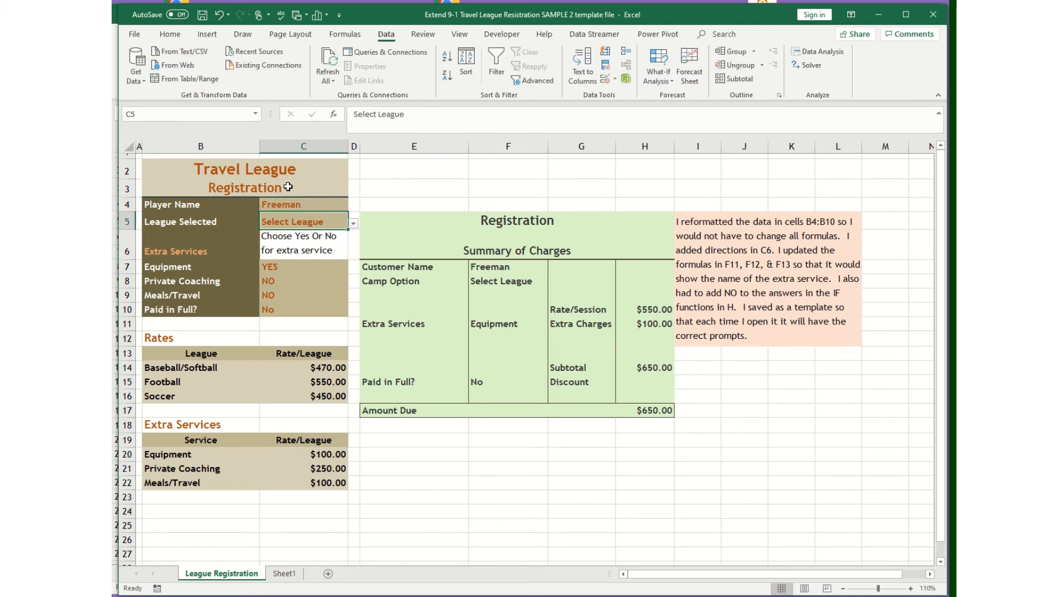
Step: Try to leave the Player Name cell C4 blank to test its validation, and cancel the entry
left_click(285, 201)
key("BackSpace")
key("Return")
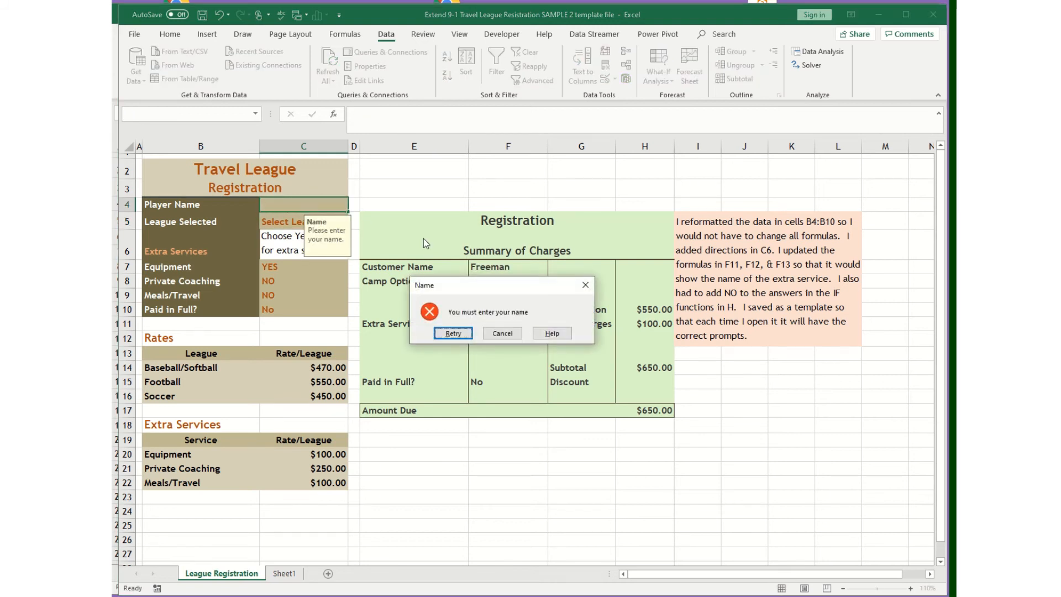
left_click(502, 333)
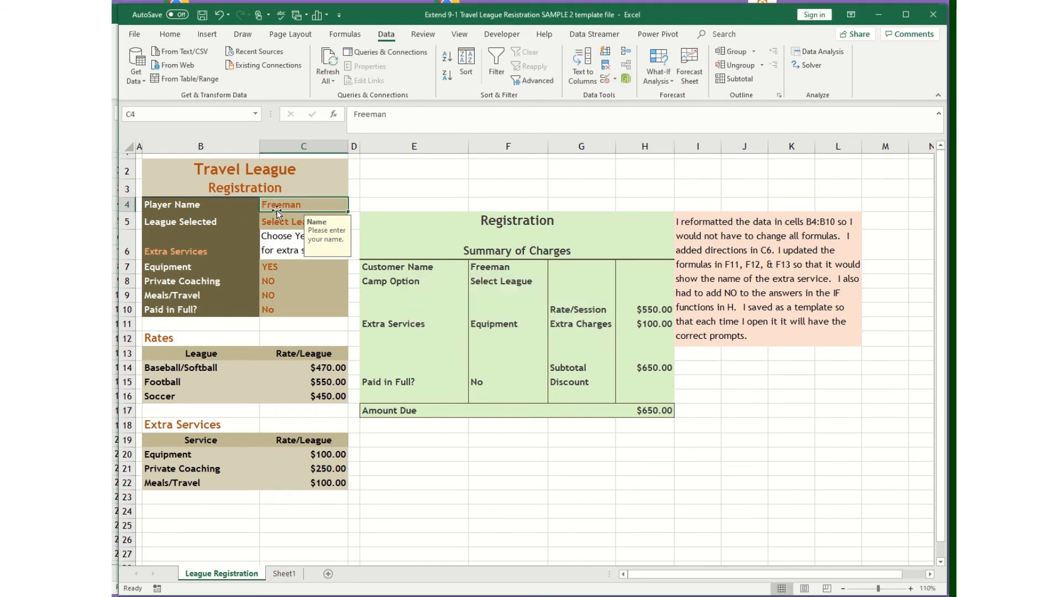
Step: Set the League Selected cell C5 to Baseball/Softball, and change it to Football
left_click(300, 220)
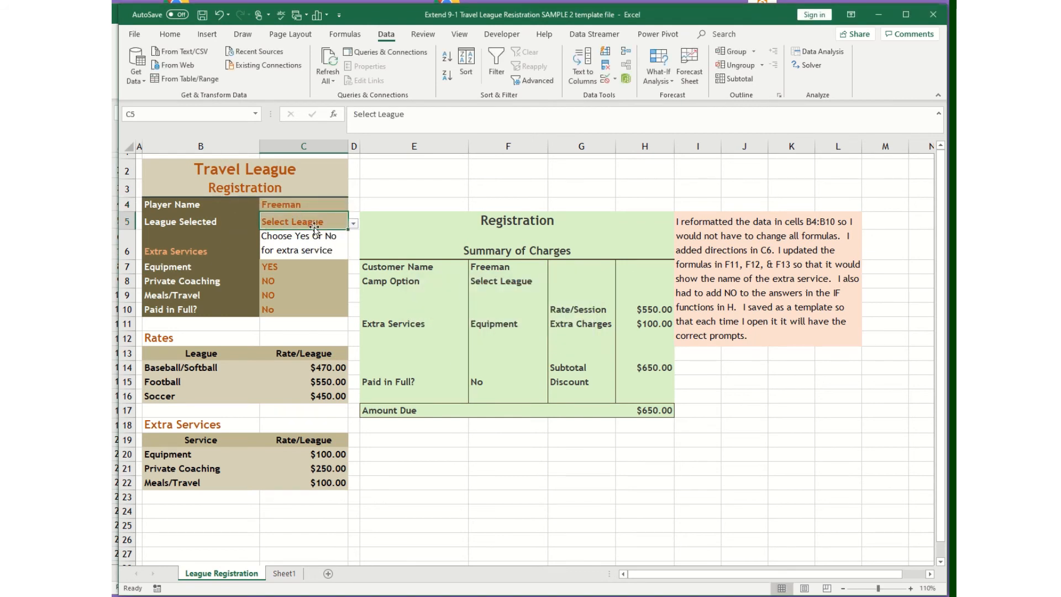
left_click(353, 223)
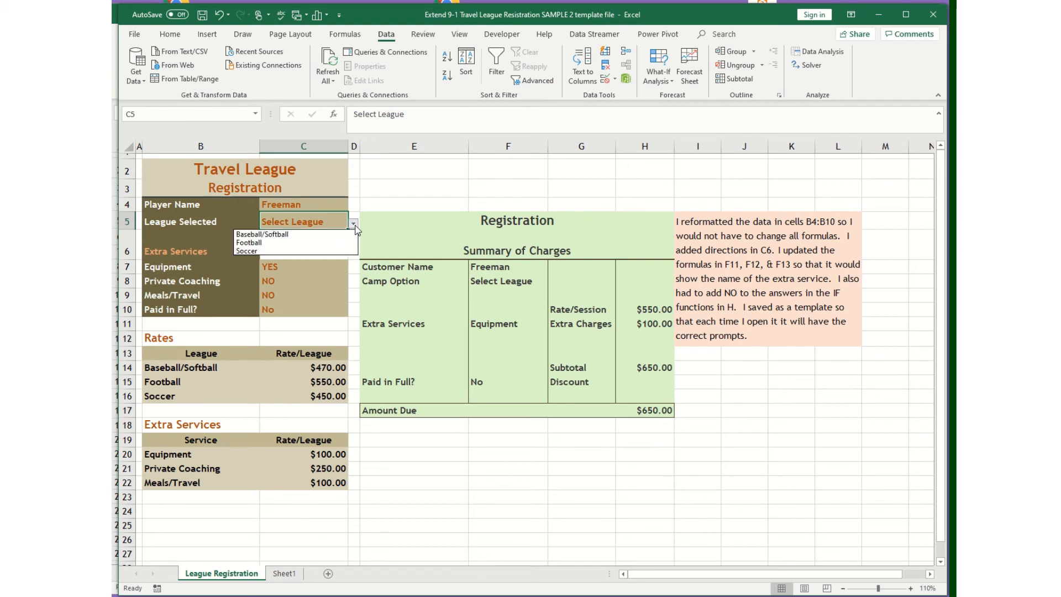
left_click(278, 235)
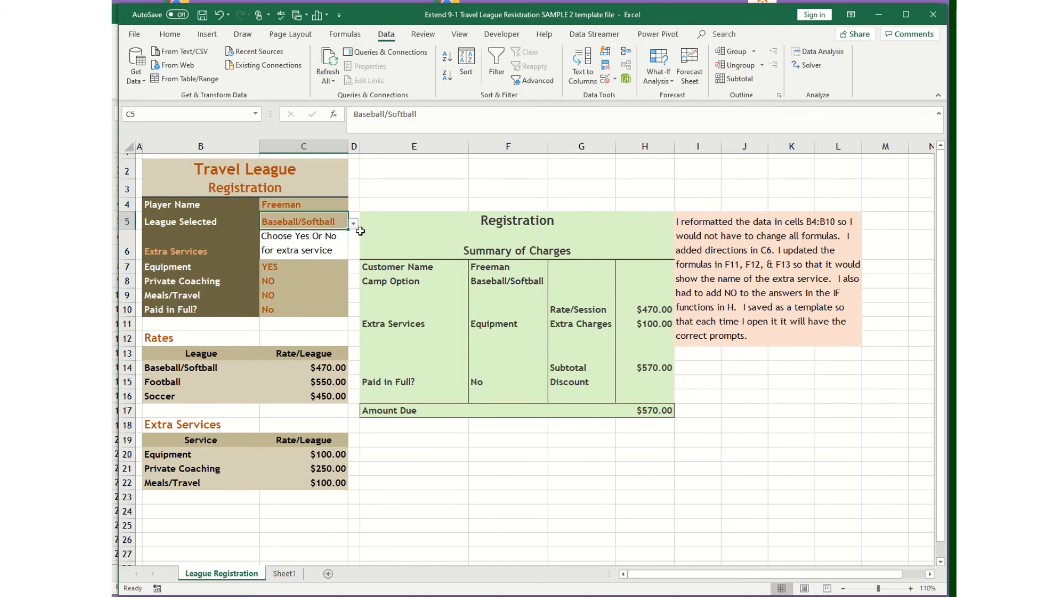
left_click(353, 223)
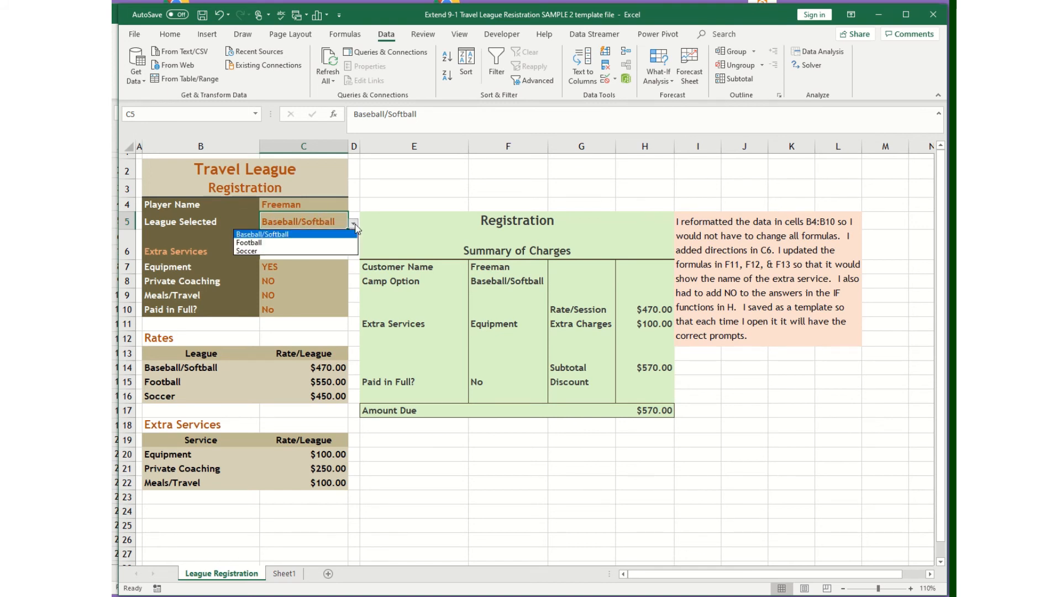
left_click(334, 242)
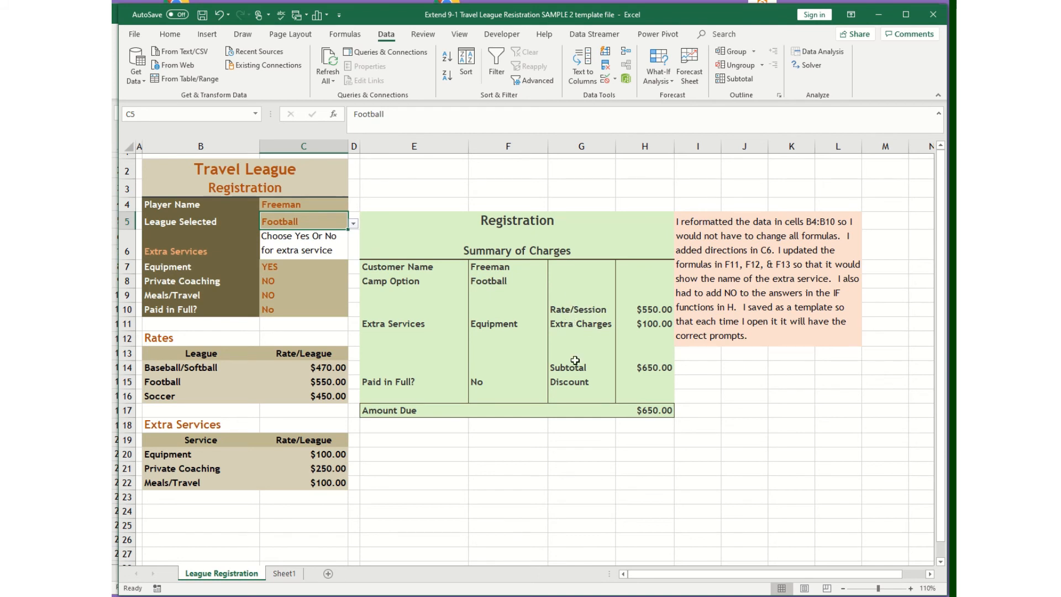
Step: Set the Private Coaching and Meals/Travel extra services in cells C8 and C9 to YES
left_click(291, 287)
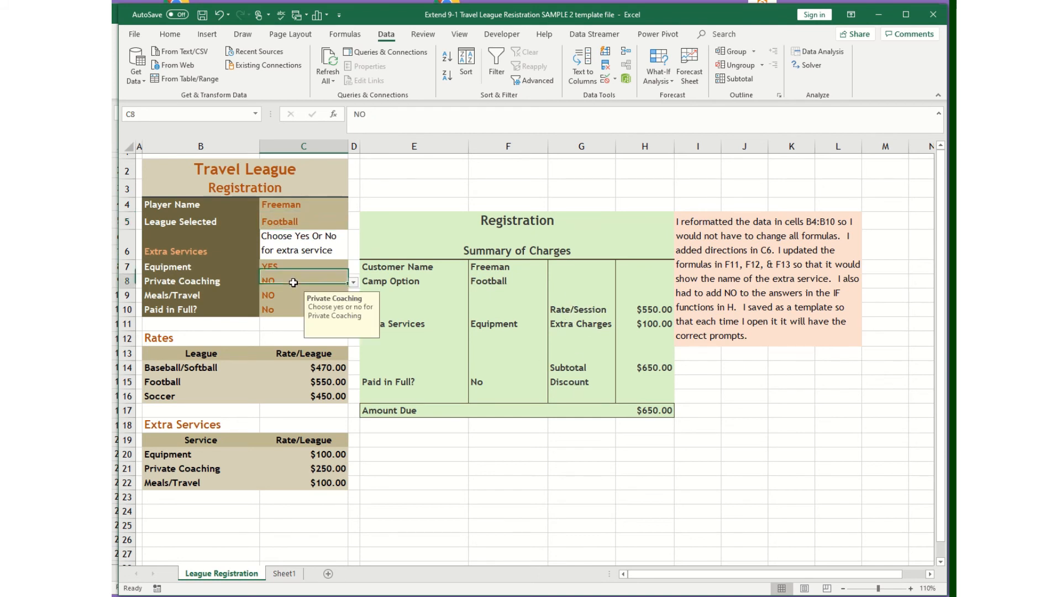
left_click(353, 282)
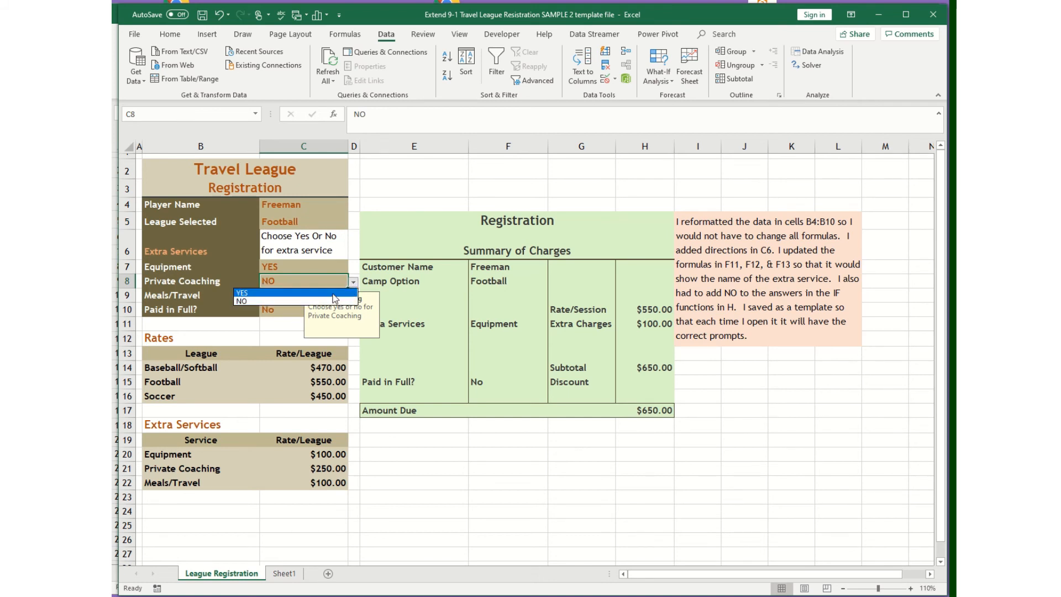
left_click(338, 293)
key("Down")
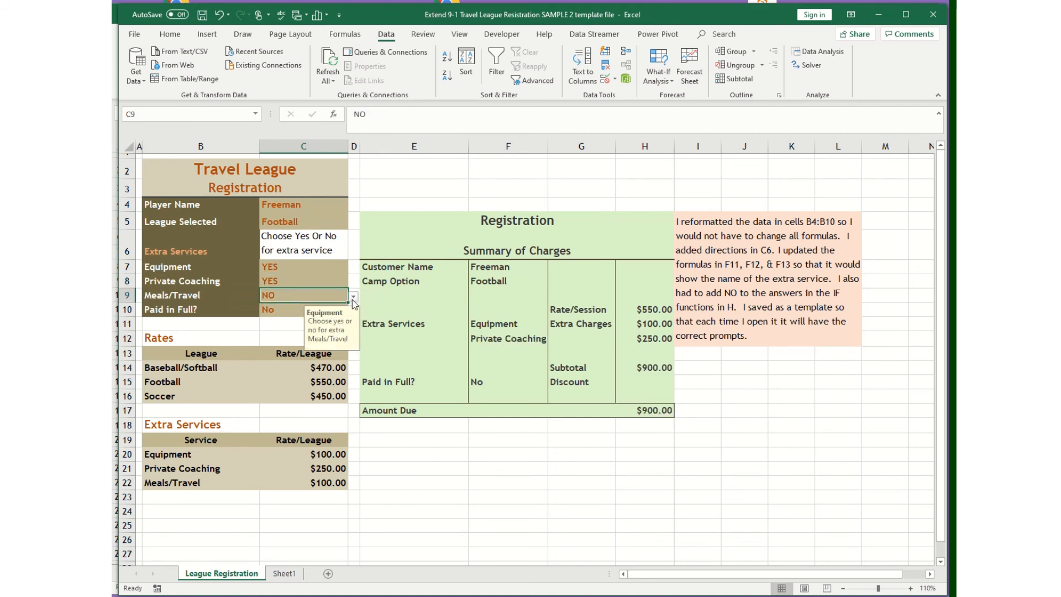
left_click(352, 296)
left_click(306, 306)
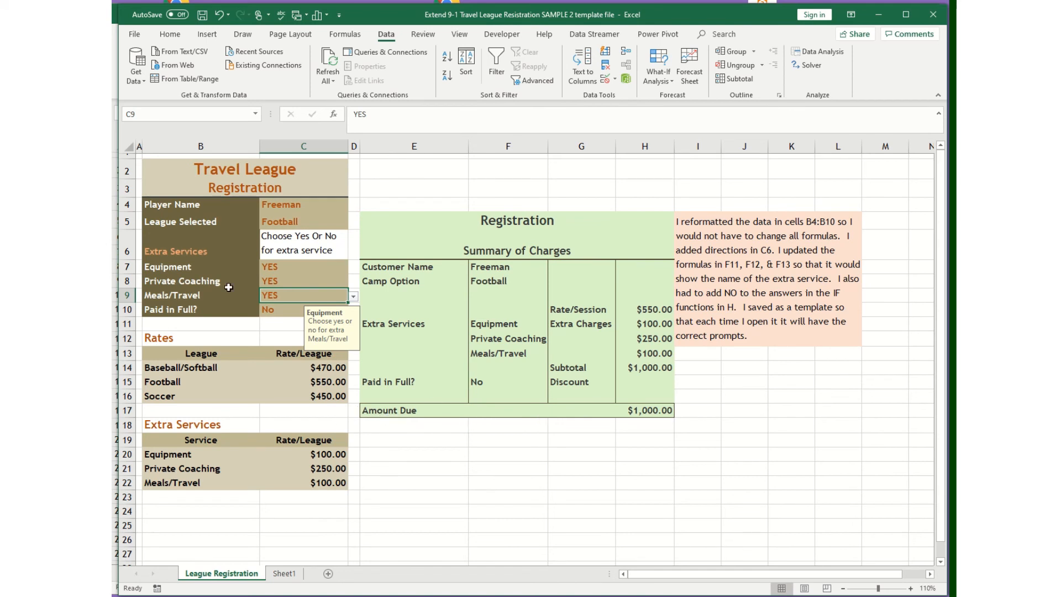
Step: Set the Paid in Full cell C10 to Yes
left_click(285, 312)
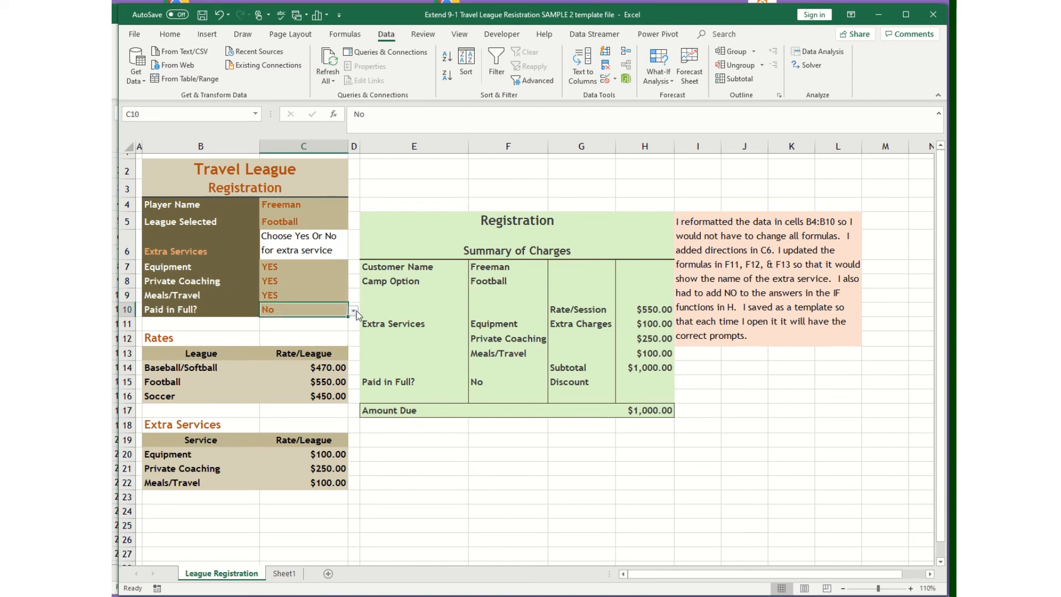
left_click(353, 310)
left_click(320, 321)
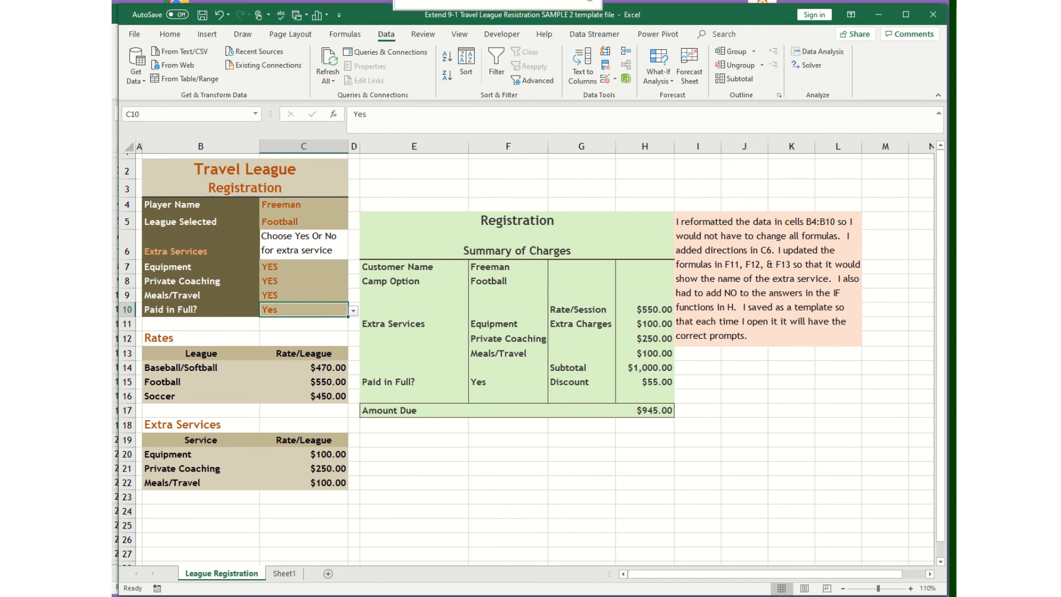
left_click(430, 15)
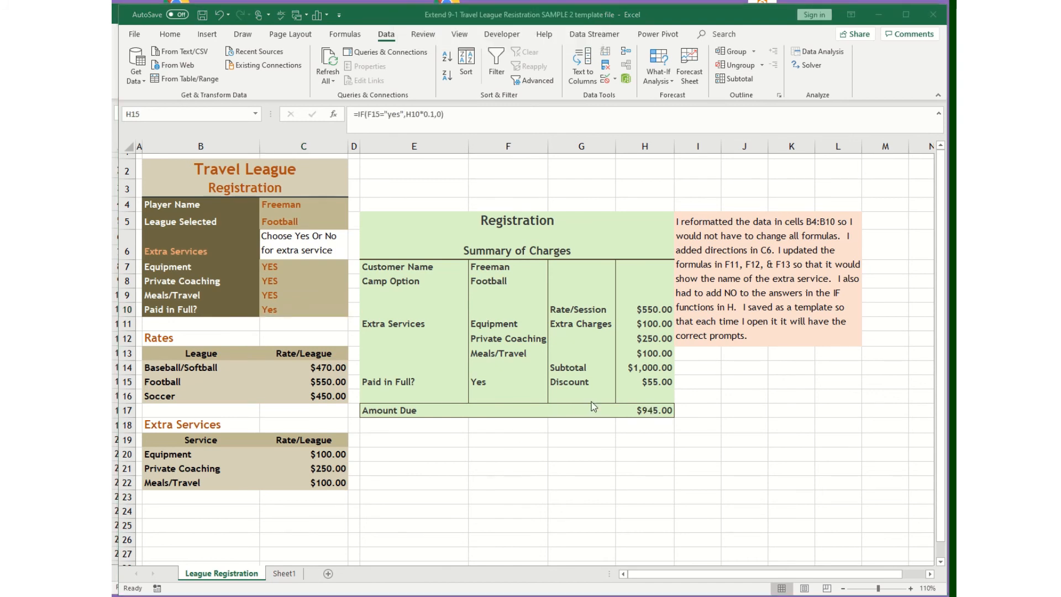